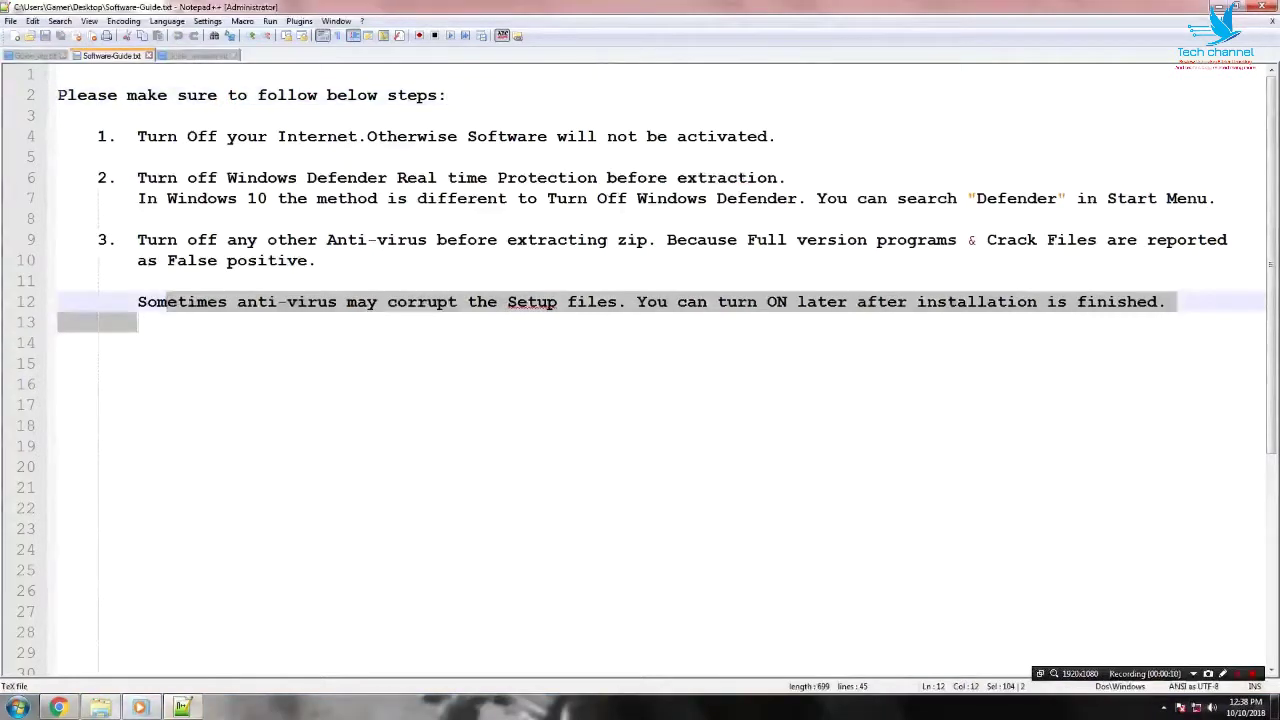
Step: Highlight the guide's instruction to turn off the Internet, and disable the Wireless Network Connection adapter
left_click_drag(58, 95, 446, 95)
left_click_drag(137, 136, 776, 136)
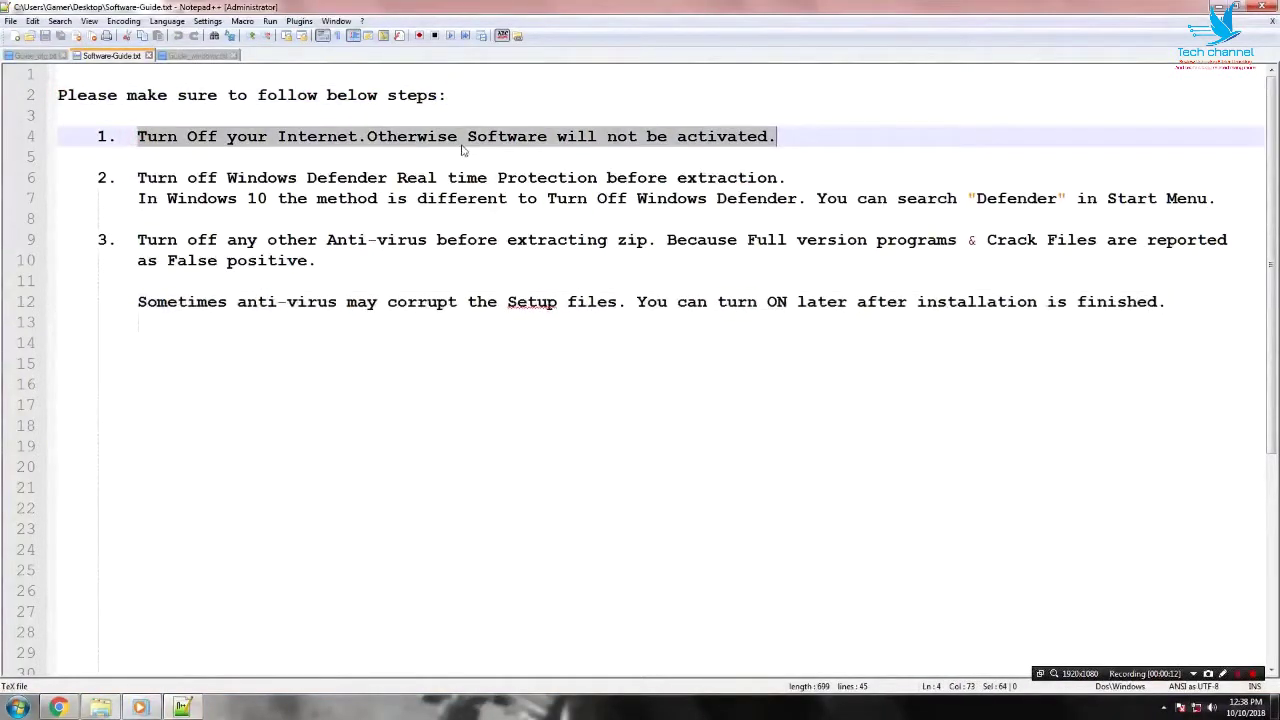
right_click(1198, 708)
left_click(1185, 681)
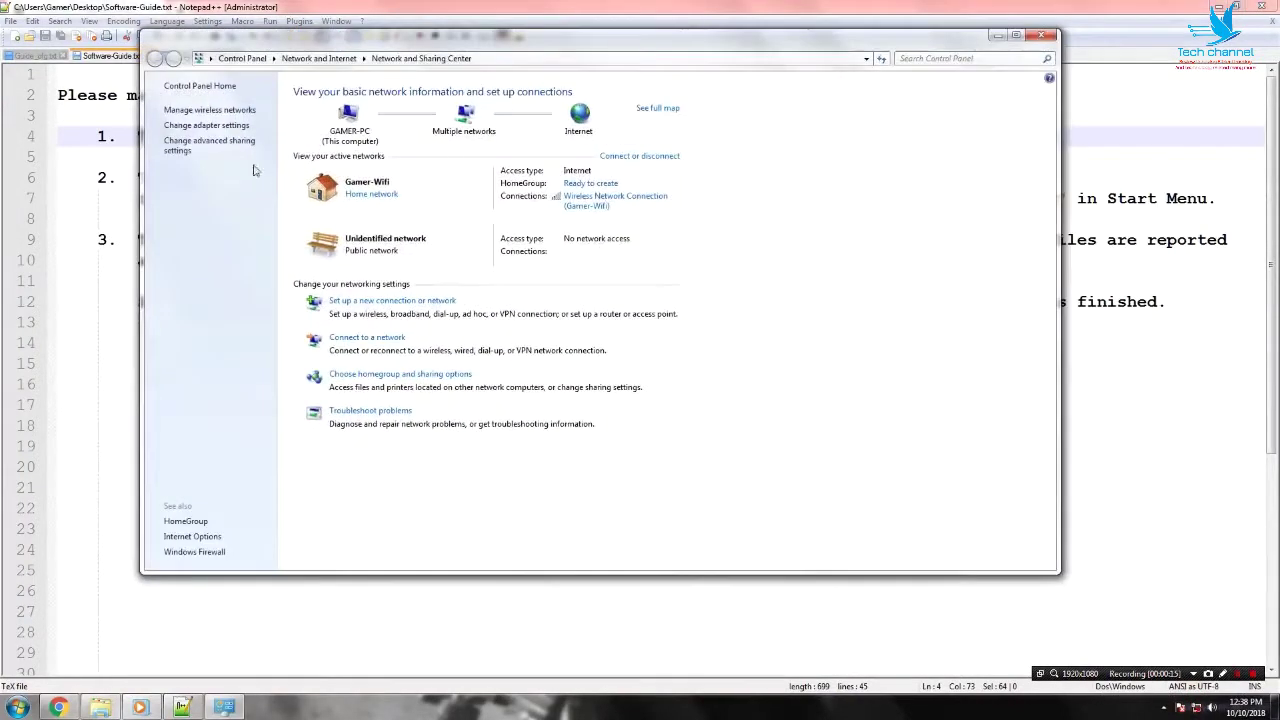
left_click(205, 125)
right_click(220, 148)
left_click(554, 229)
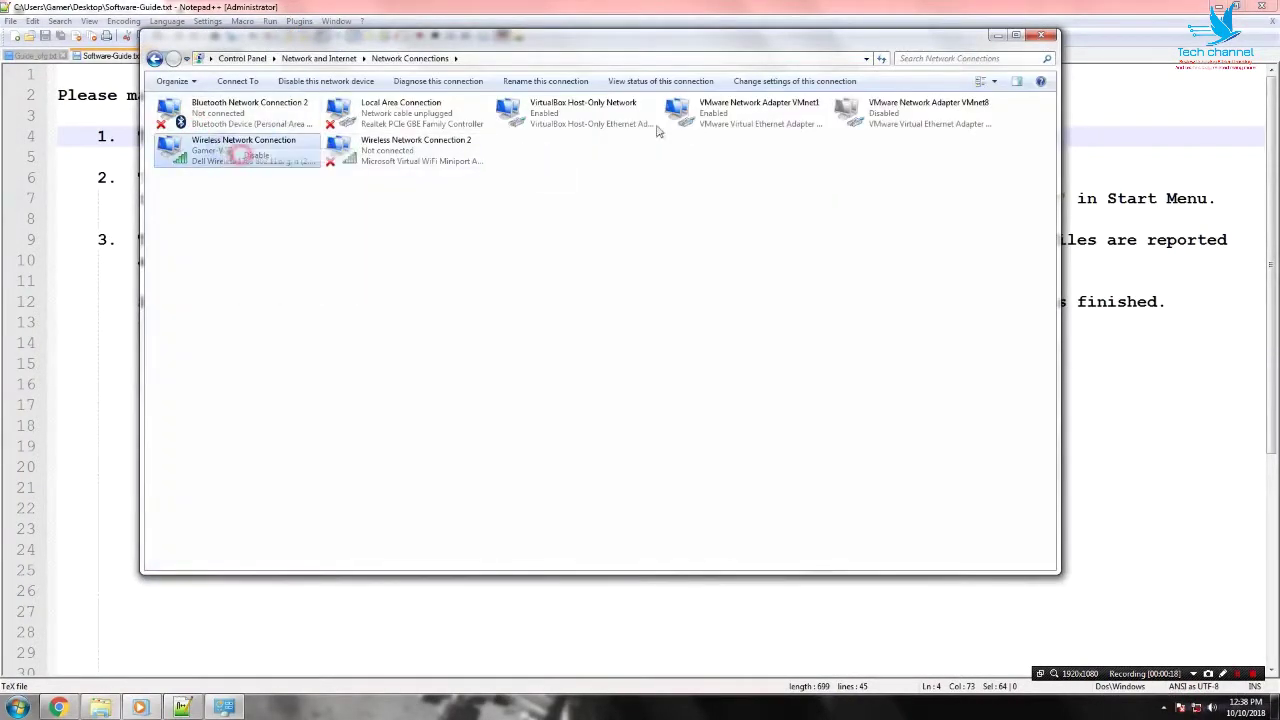
left_click(1041, 35)
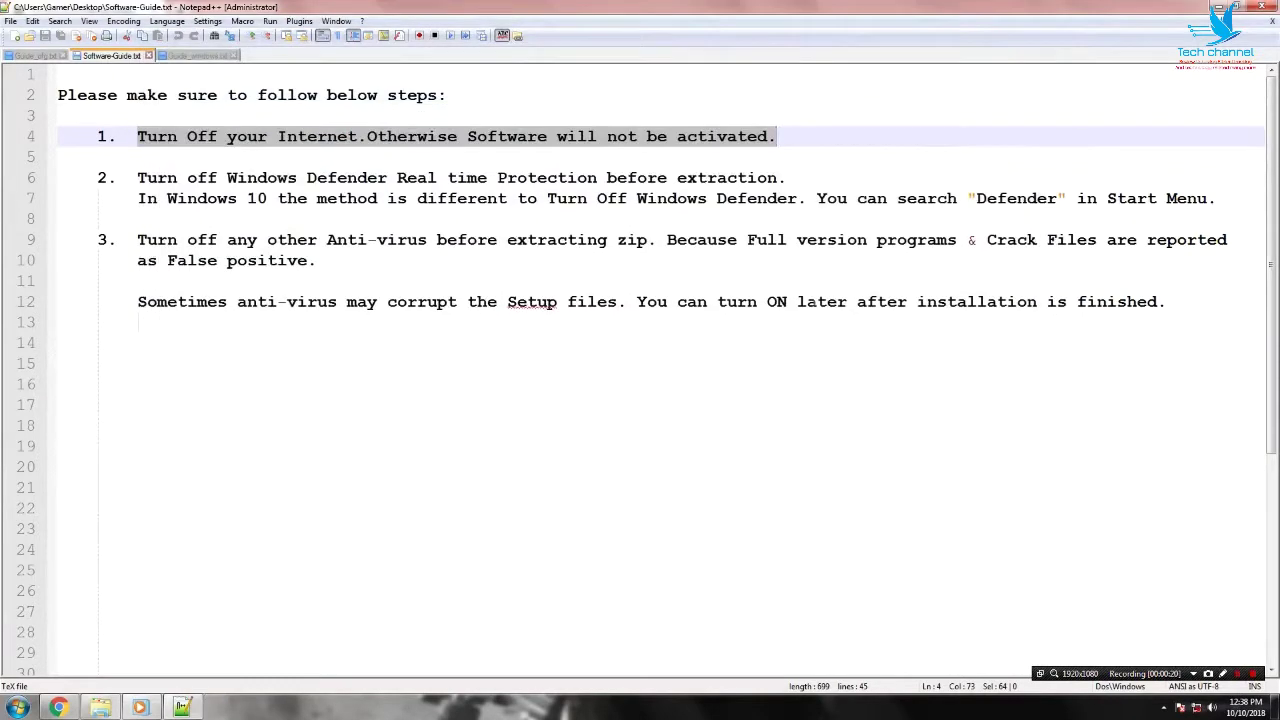
Step: Highlight the guide's instructions on turning off Windows Defender and other anti-virus software before extraction
left_click_drag(137, 177, 1215, 198)
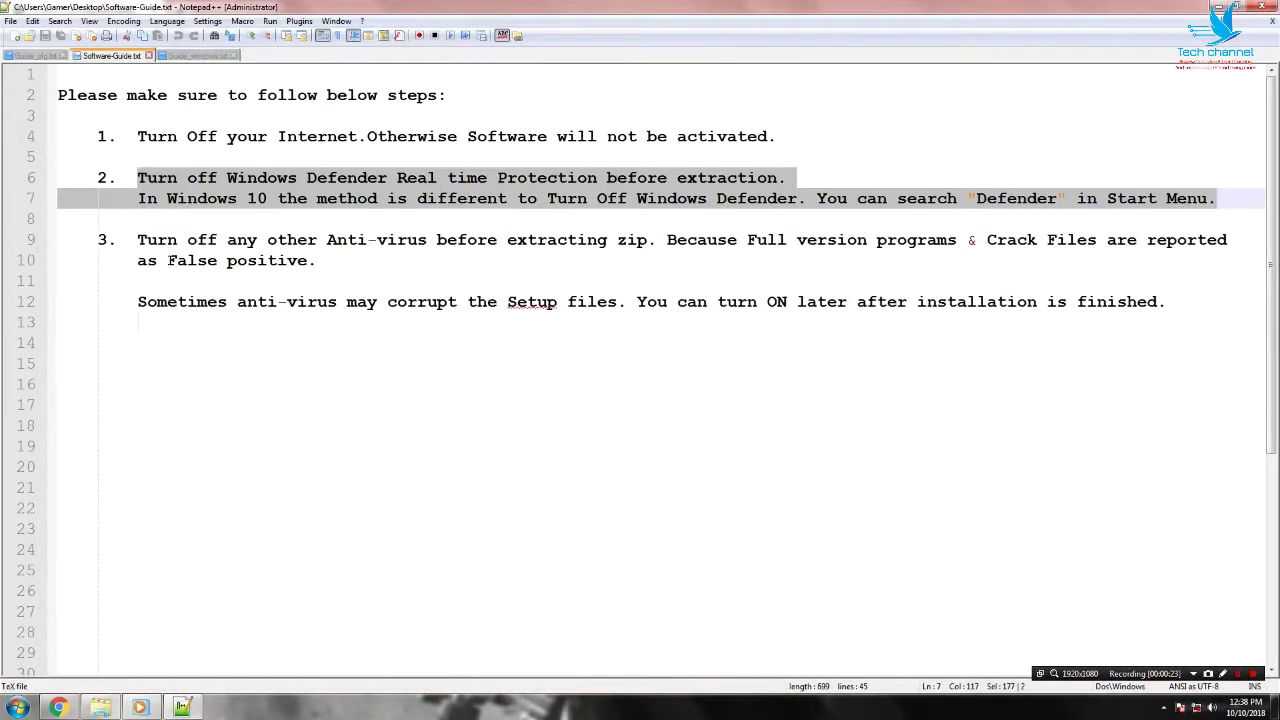
left_click_drag(137, 240, 244, 275)
left_click_drag(115, 303, 1166, 302)
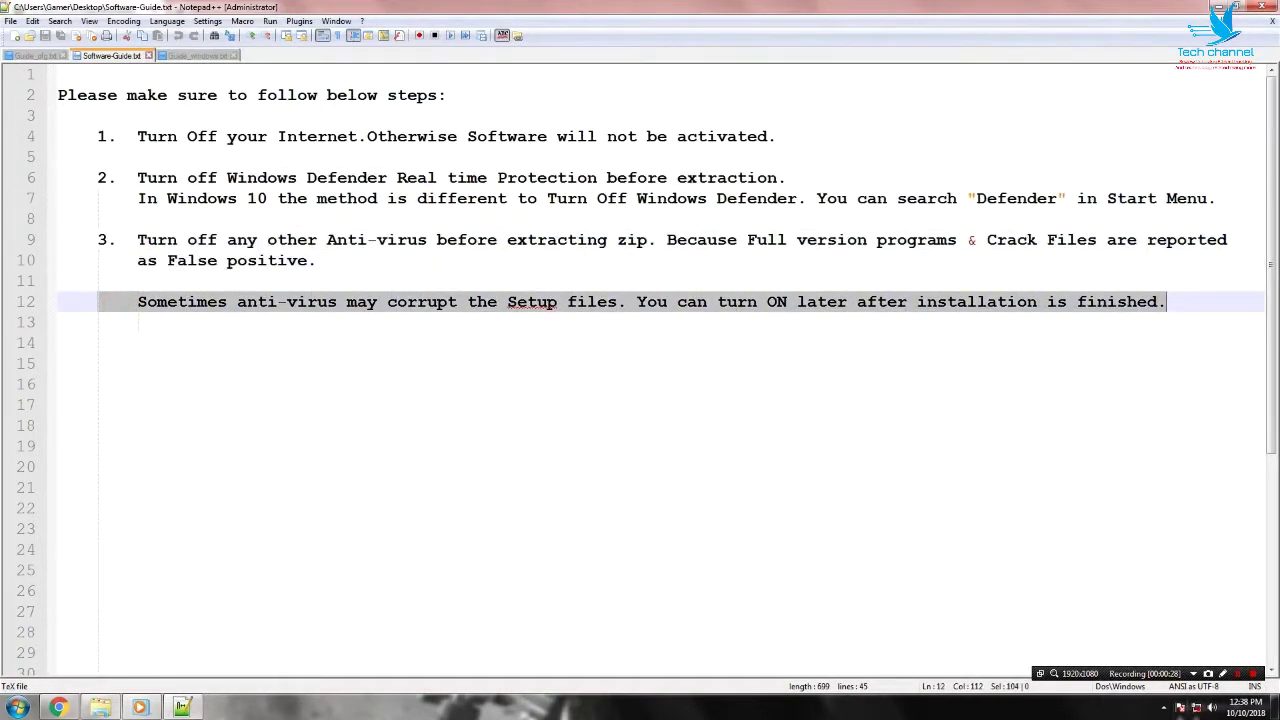
Step: Check the real-time protection setting in Microsoft Security Essentials and close the program
left_click(1164, 708)
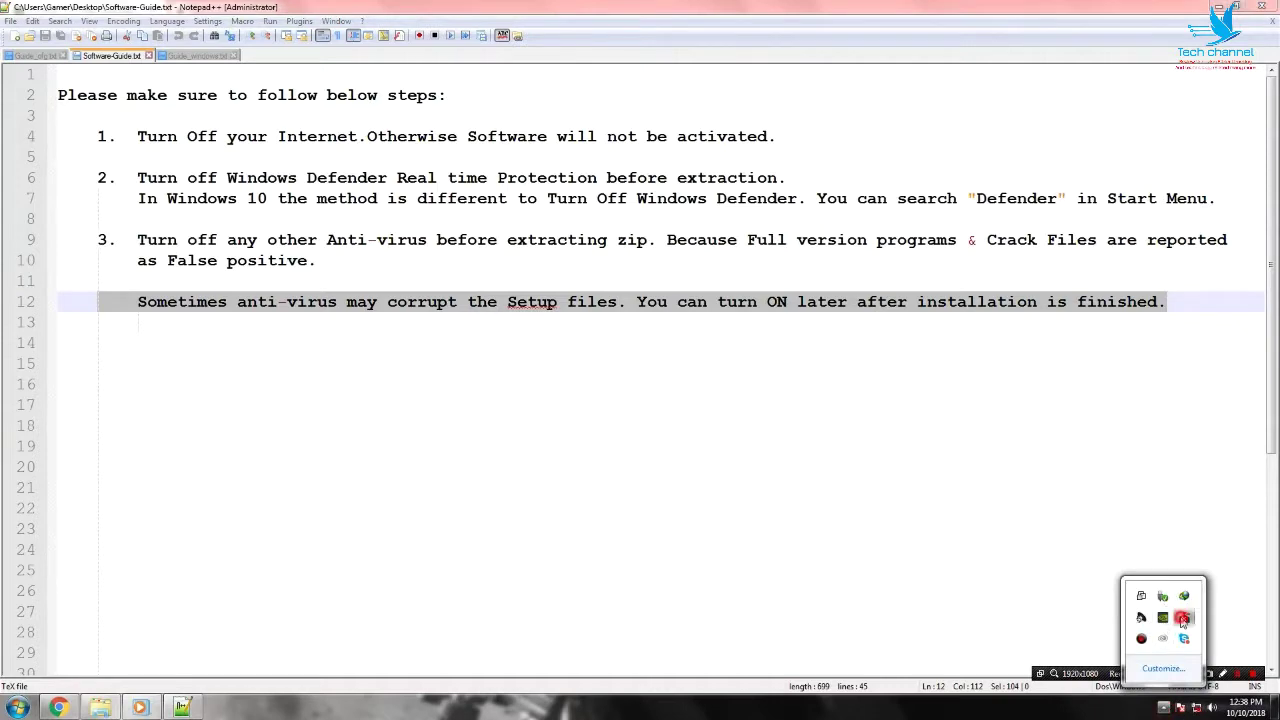
double_click(1184, 618)
left_click(560, 226)
left_click(442, 282)
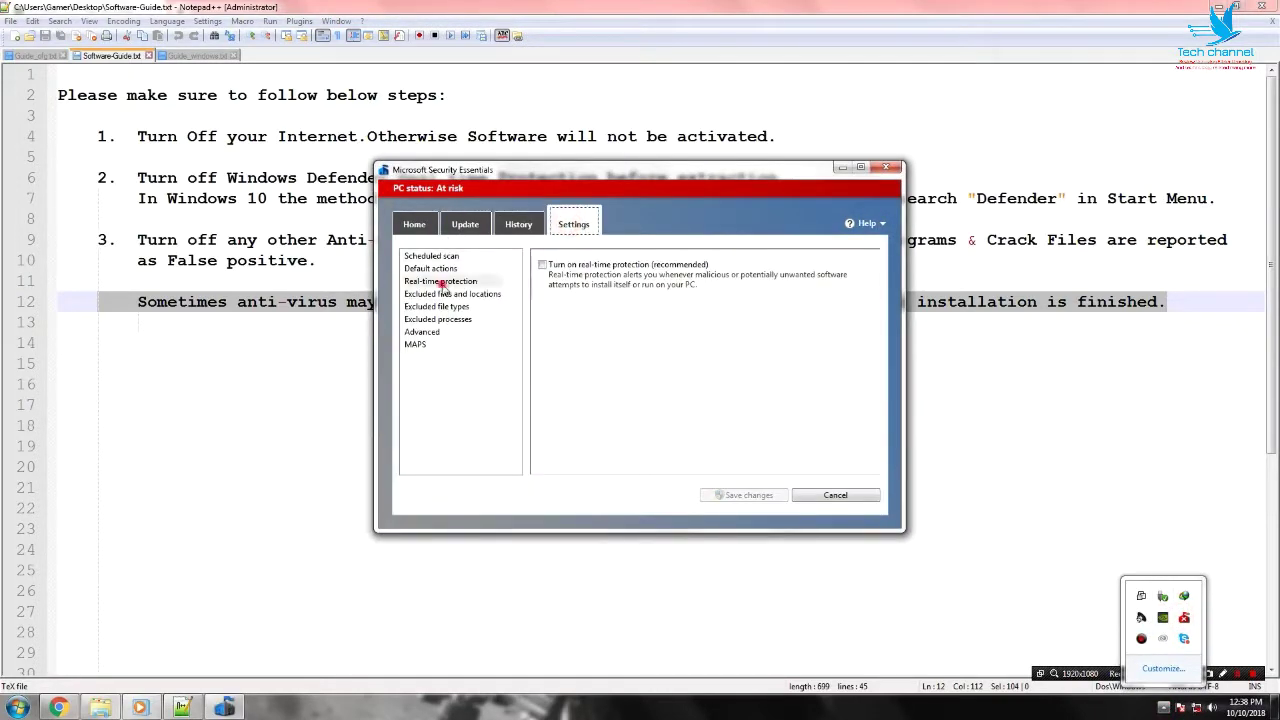
left_click(884, 168)
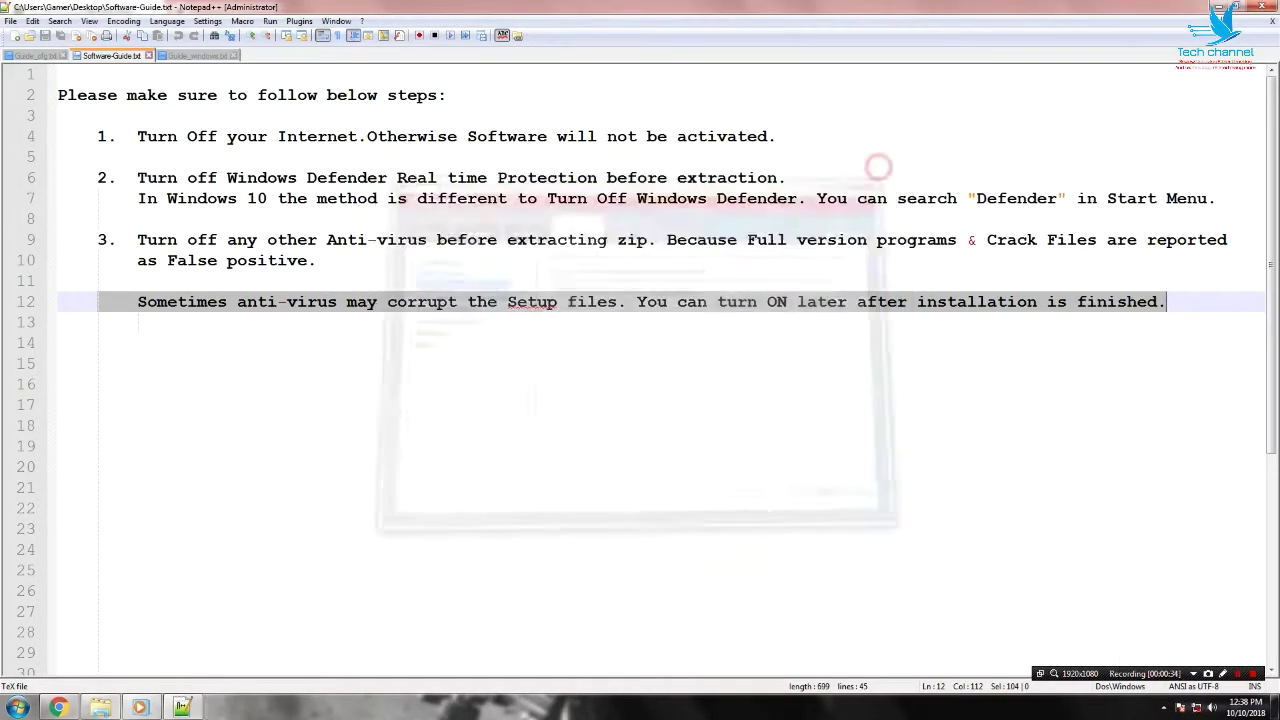
Step: Switch to File Explorer and extract the Buildbox_2.3.3_Build_1986 archive into its own folder on drive N
left_click(266, 594)
key("super+e")
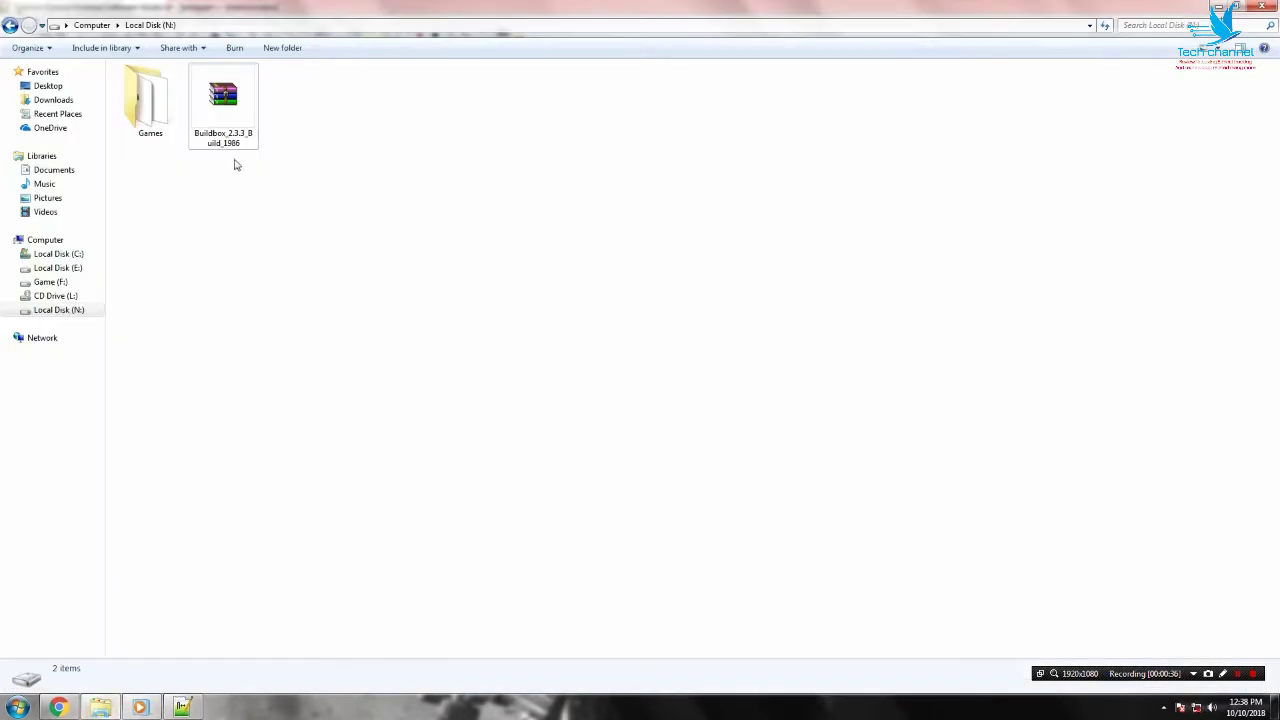
right_click(223, 100)
left_click(253, 180)
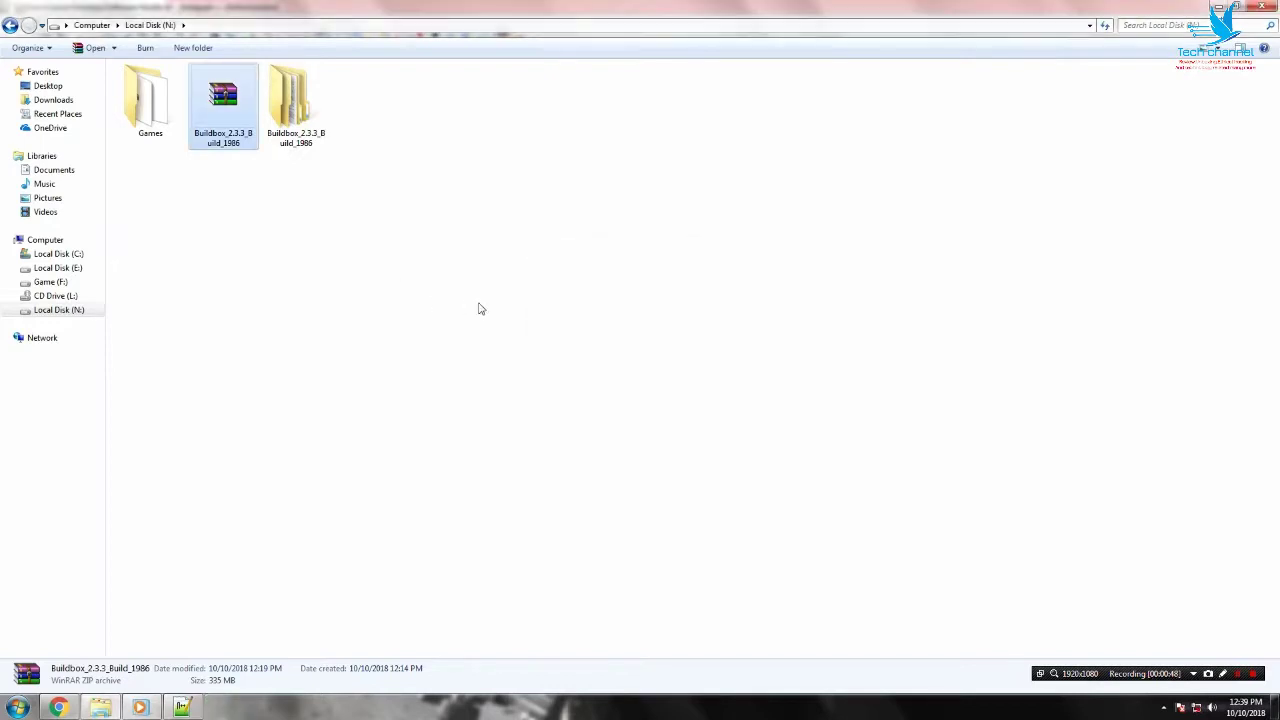
Step: Open the nested Buildbox_2.3.3_Build_1986 folder in the extracted files and check its Crack subfolder
double_click(292, 100)
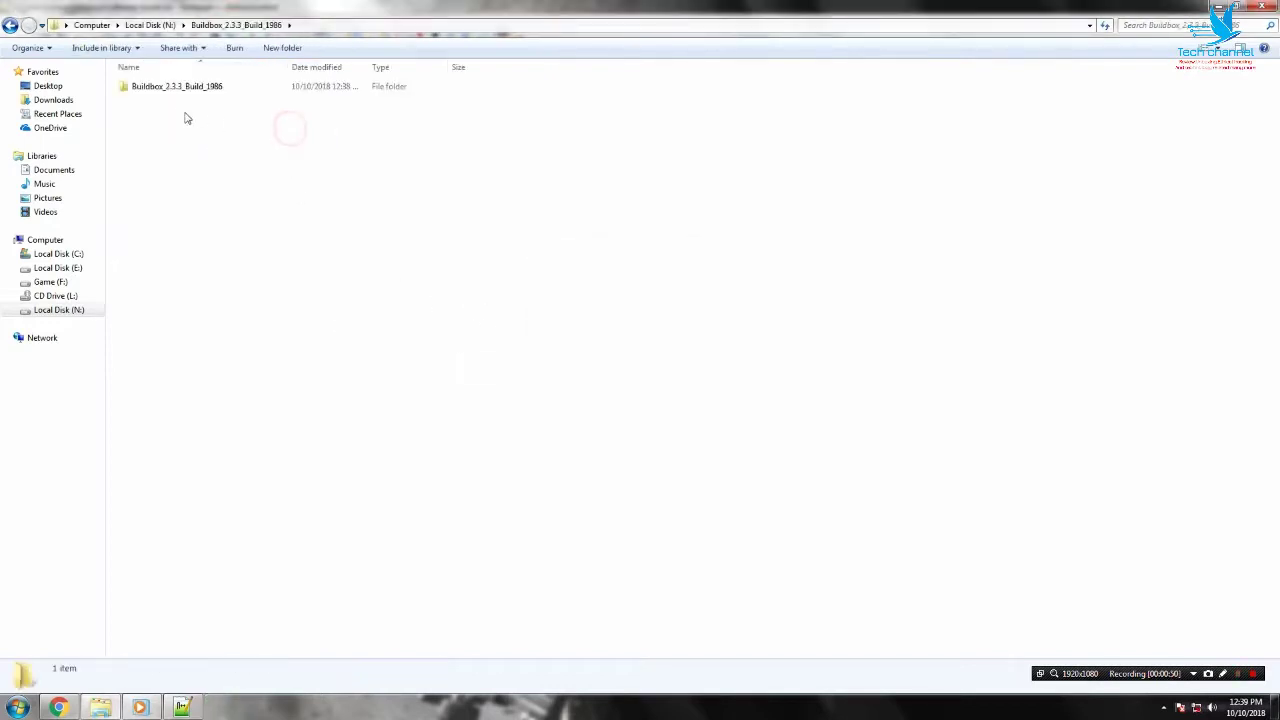
double_click(168, 88)
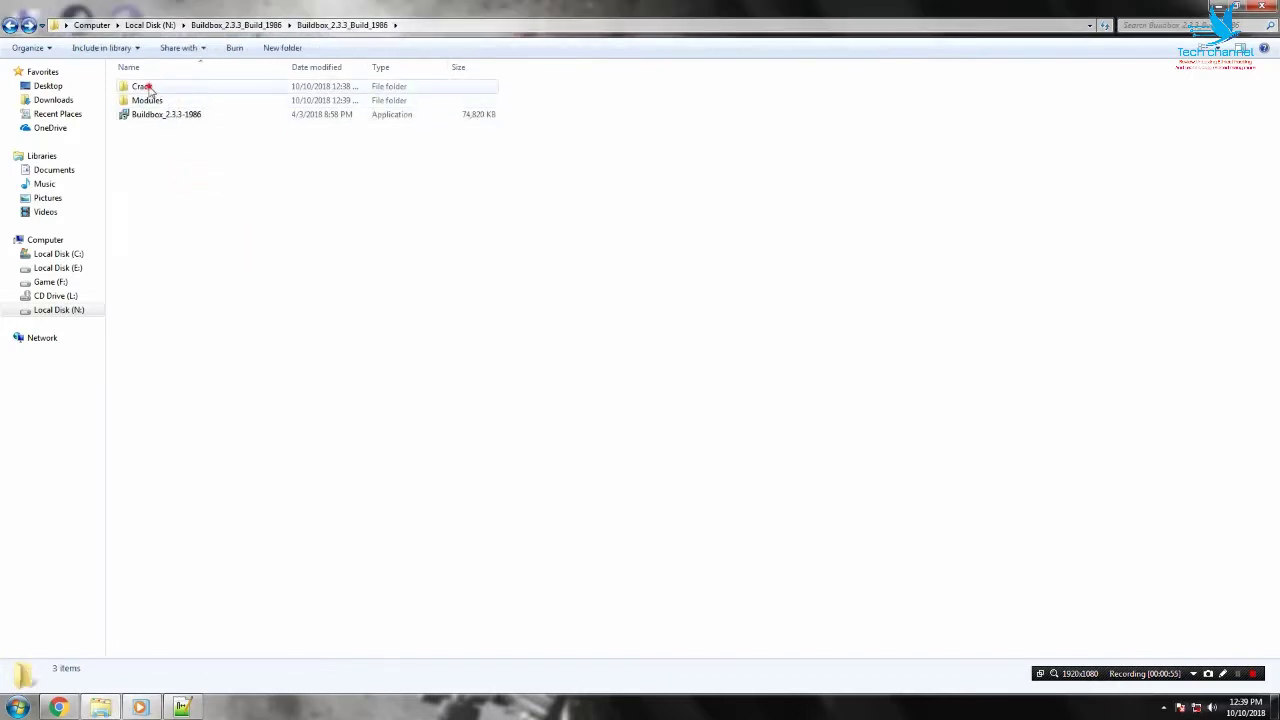
double_click(142, 87)
left_click(12, 26)
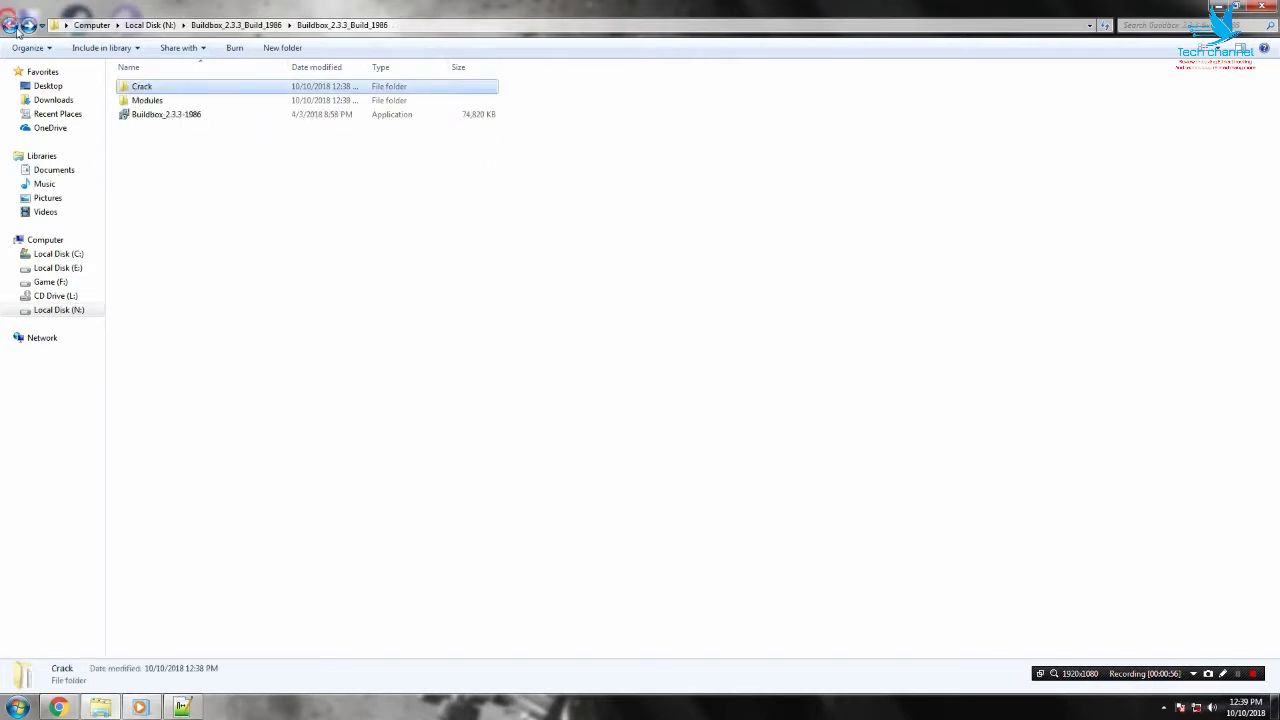
Step: Install Buildbox from Buildbox_2.3.3-1986 with the default destination and additional tasks, finishing without launching it
left_click(163, 116)
right_click(165, 116)
left_click(190, 138)
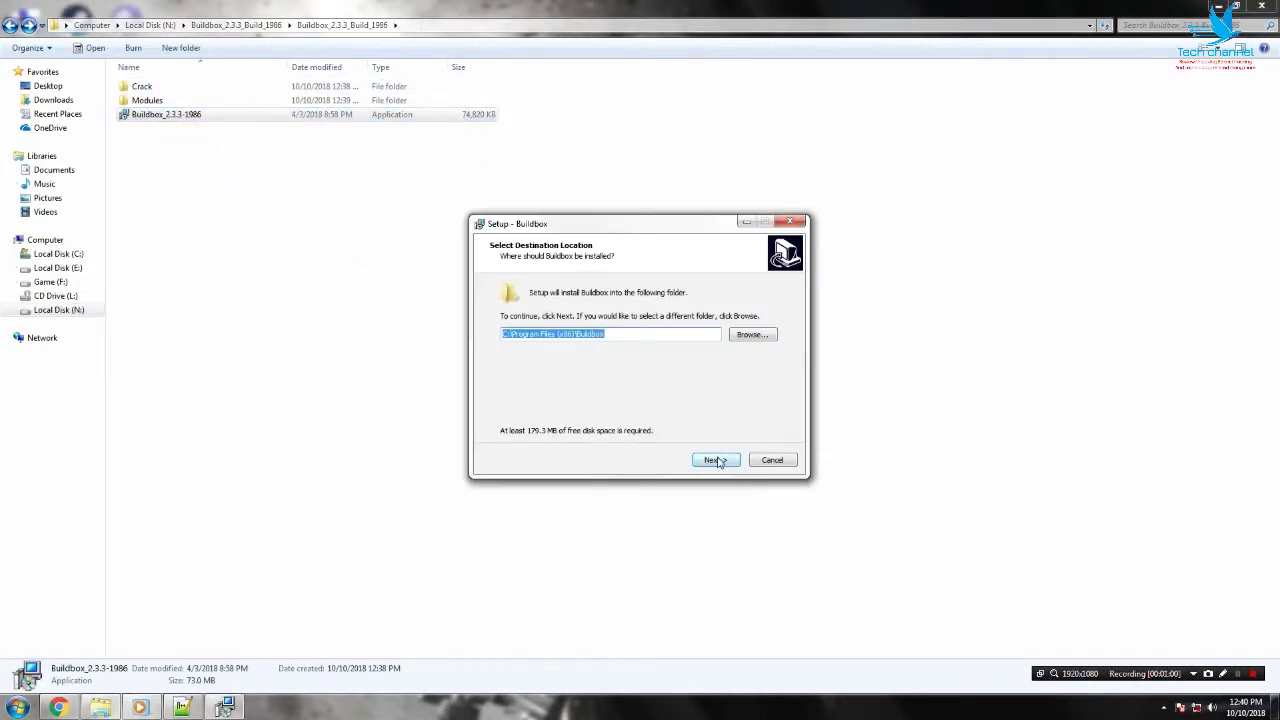
left_click(716, 460)
left_click(716, 460)
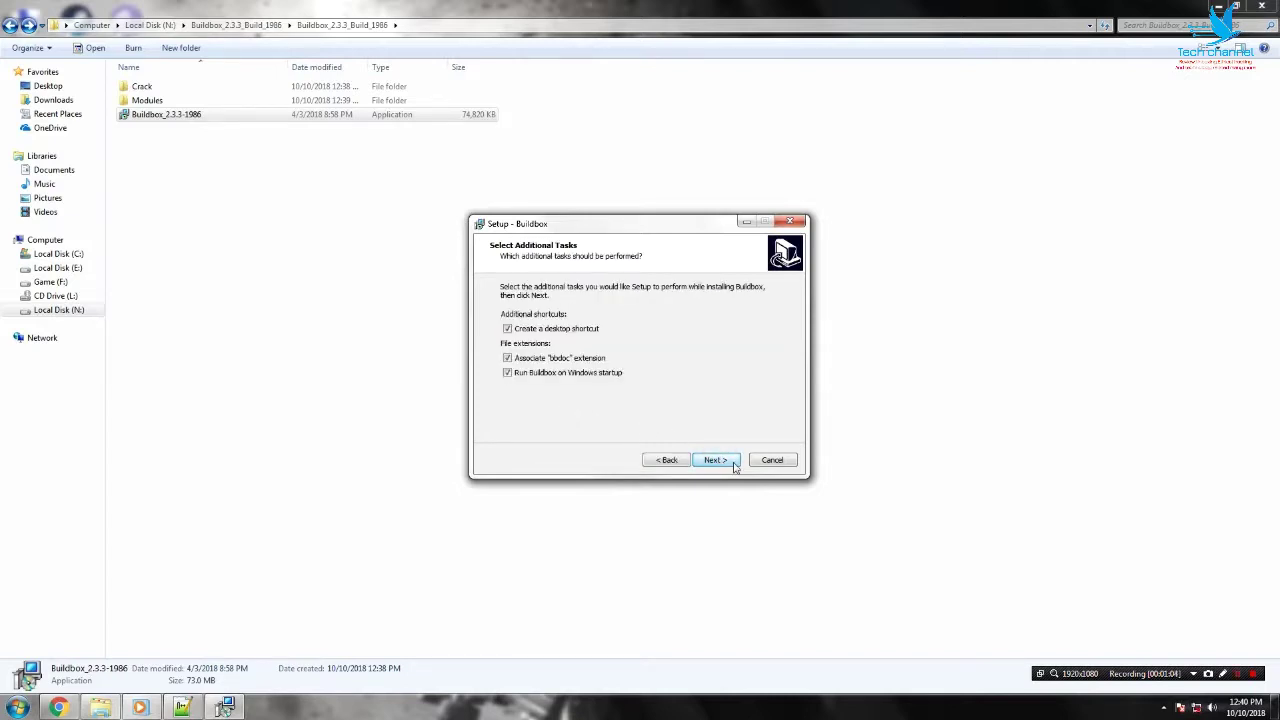
left_click(736, 468)
left_click(728, 461)
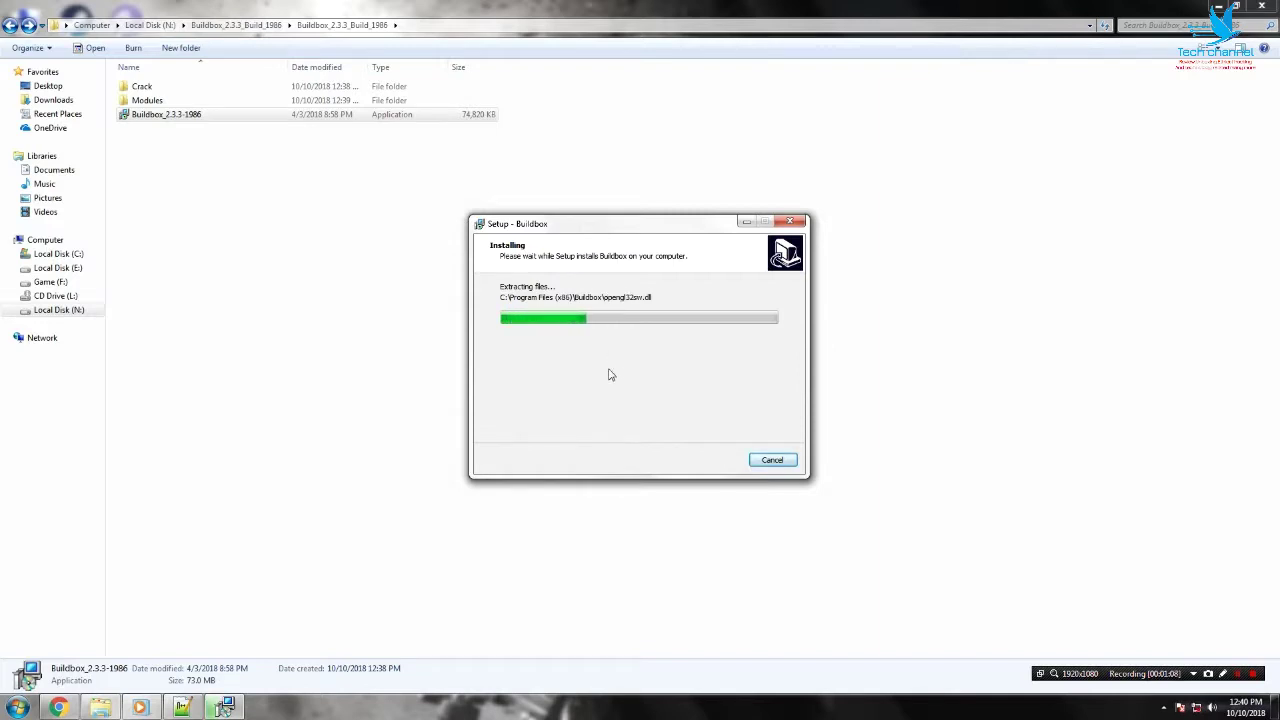
left_click(598, 341)
left_click(716, 460)
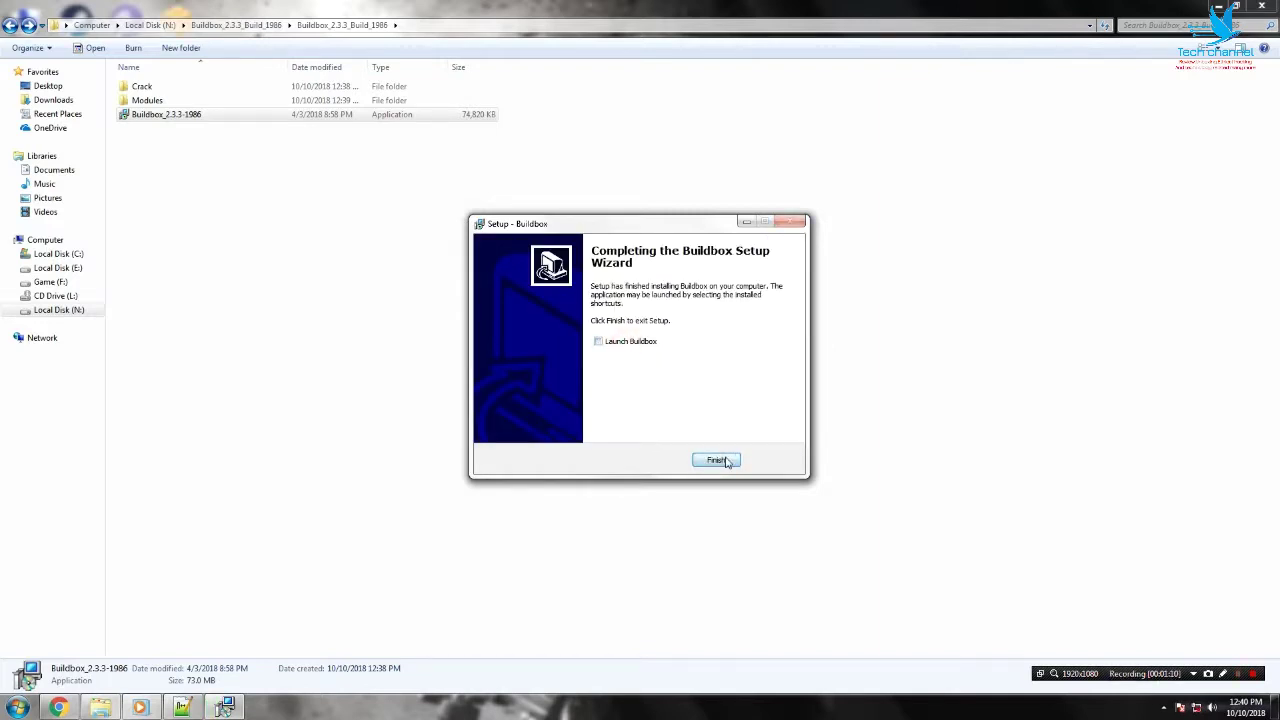
Step: Run BuildBox-2-3-3_Loader_Setup from the Crack folder in English and proceed to its password page
left_click(281, 232)
double_click(140, 87)
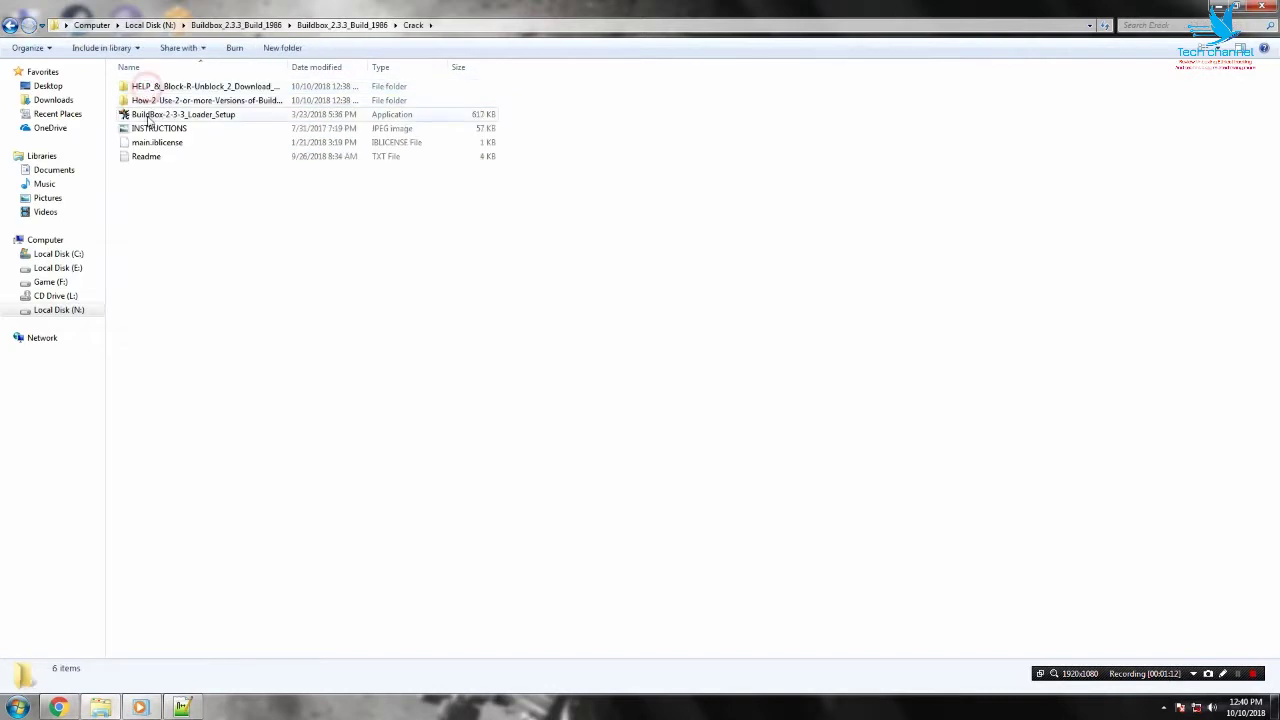
right_click(150, 115)
left_click(200, 138)
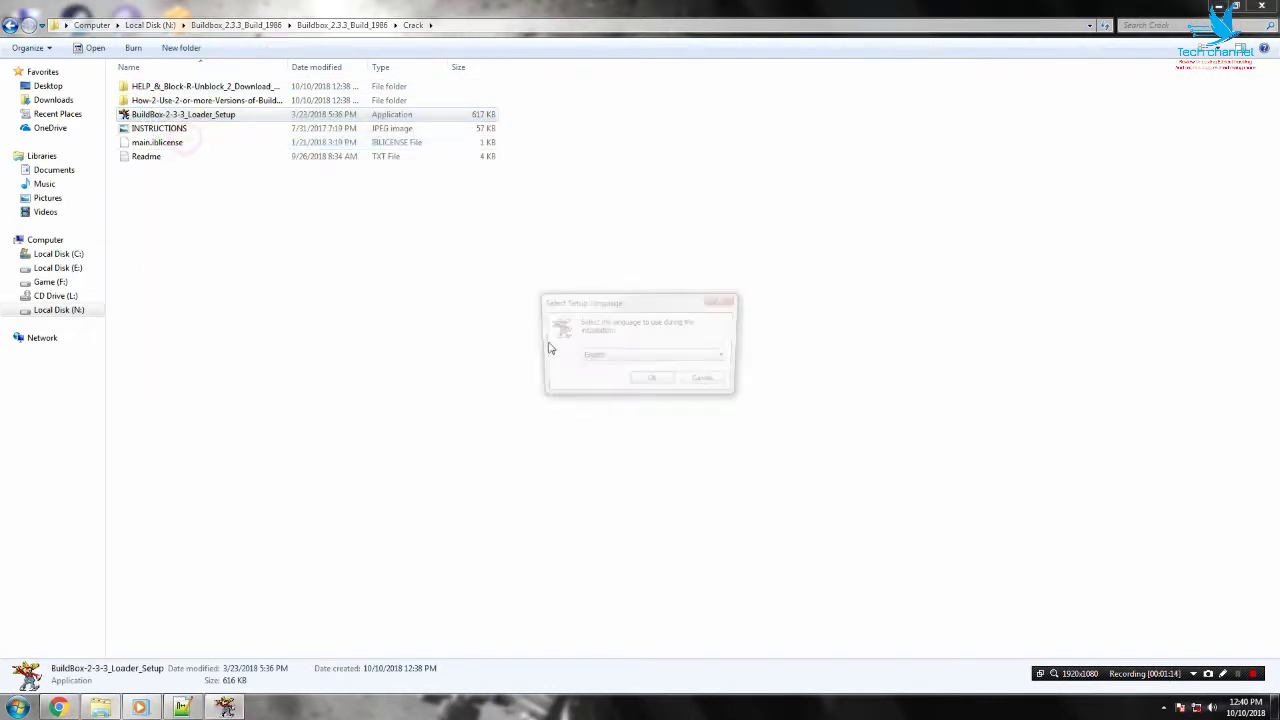
left_click(648, 381)
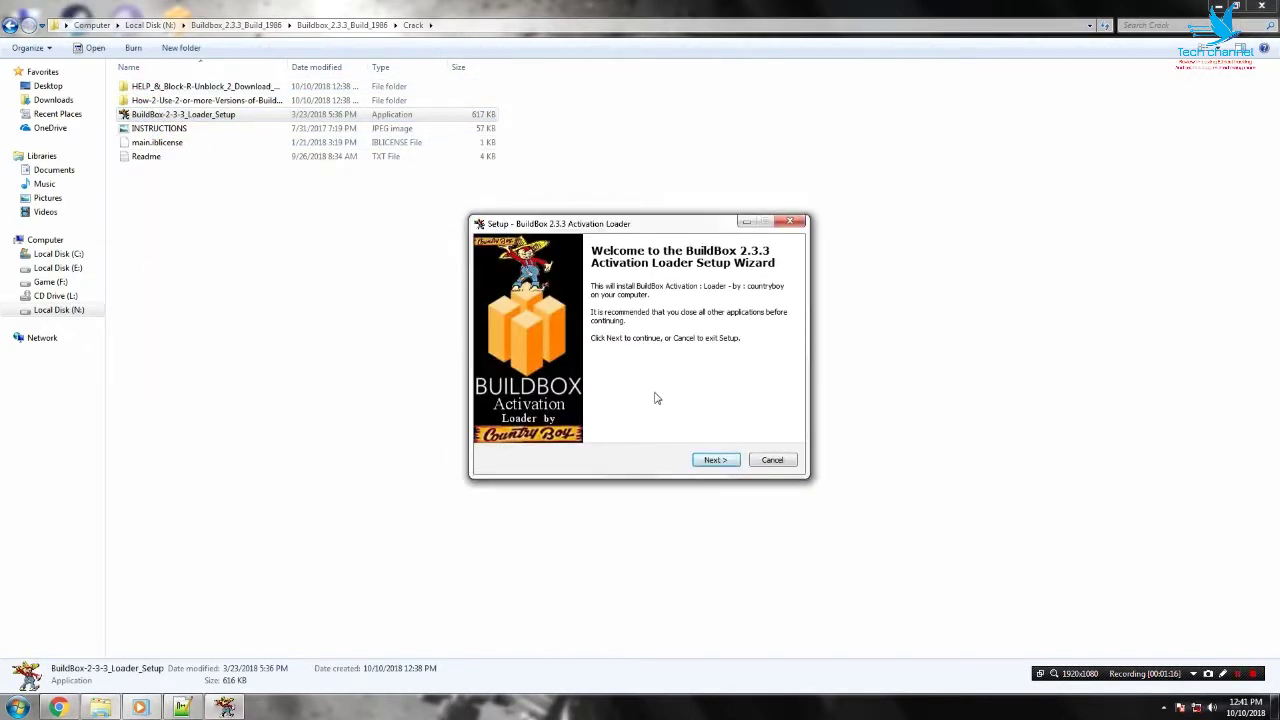
left_click(713, 461)
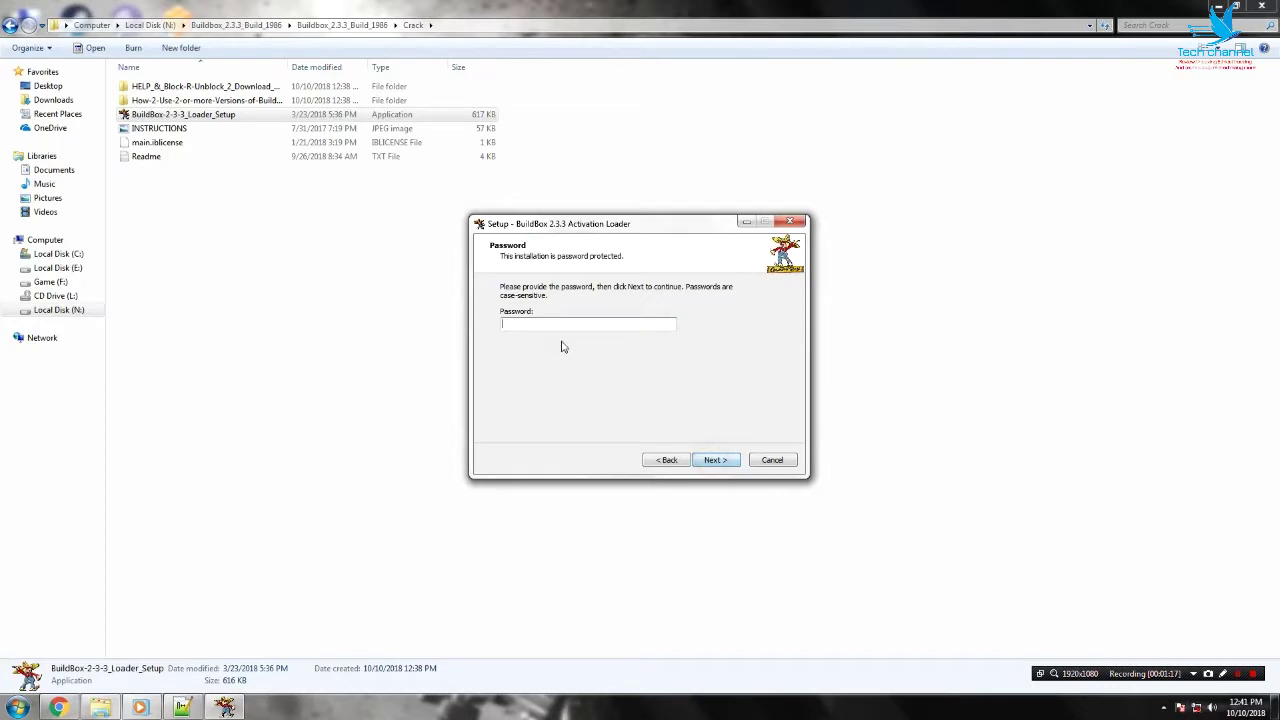
Step: Open the Readme file in the Crack folder and copy the setup password from its text
double_click(147, 157)
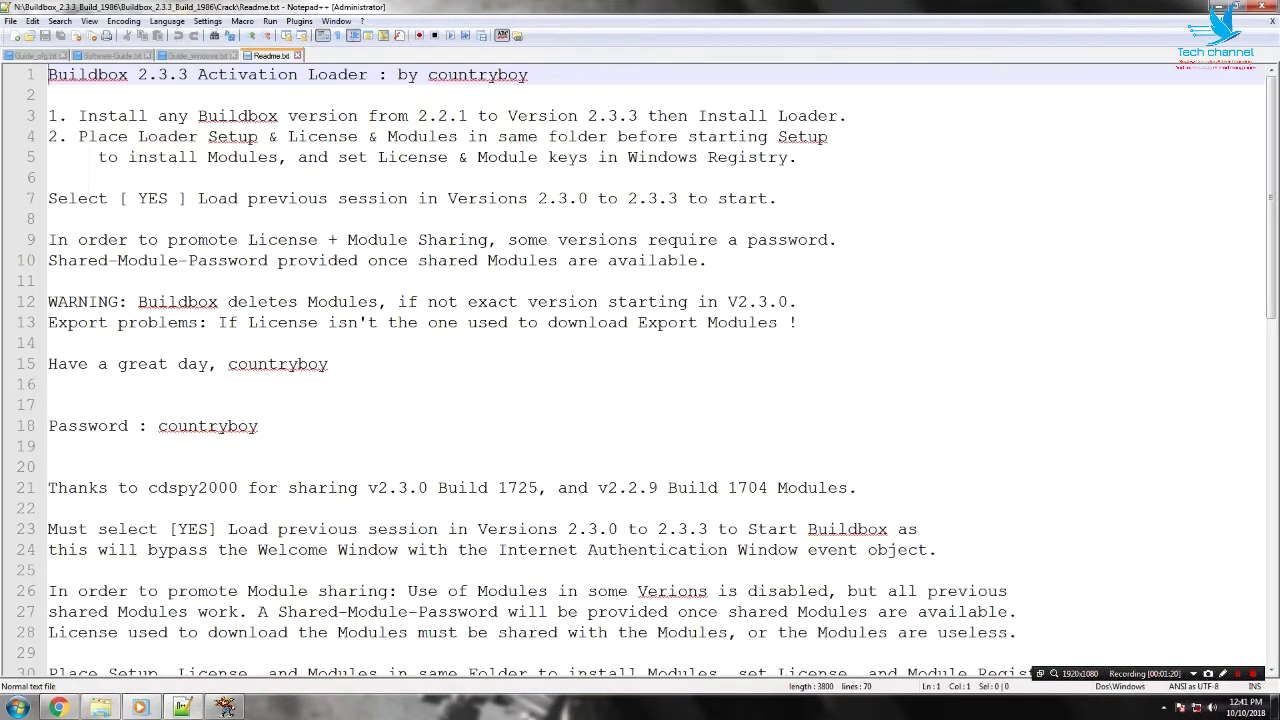
double_click(232, 364)
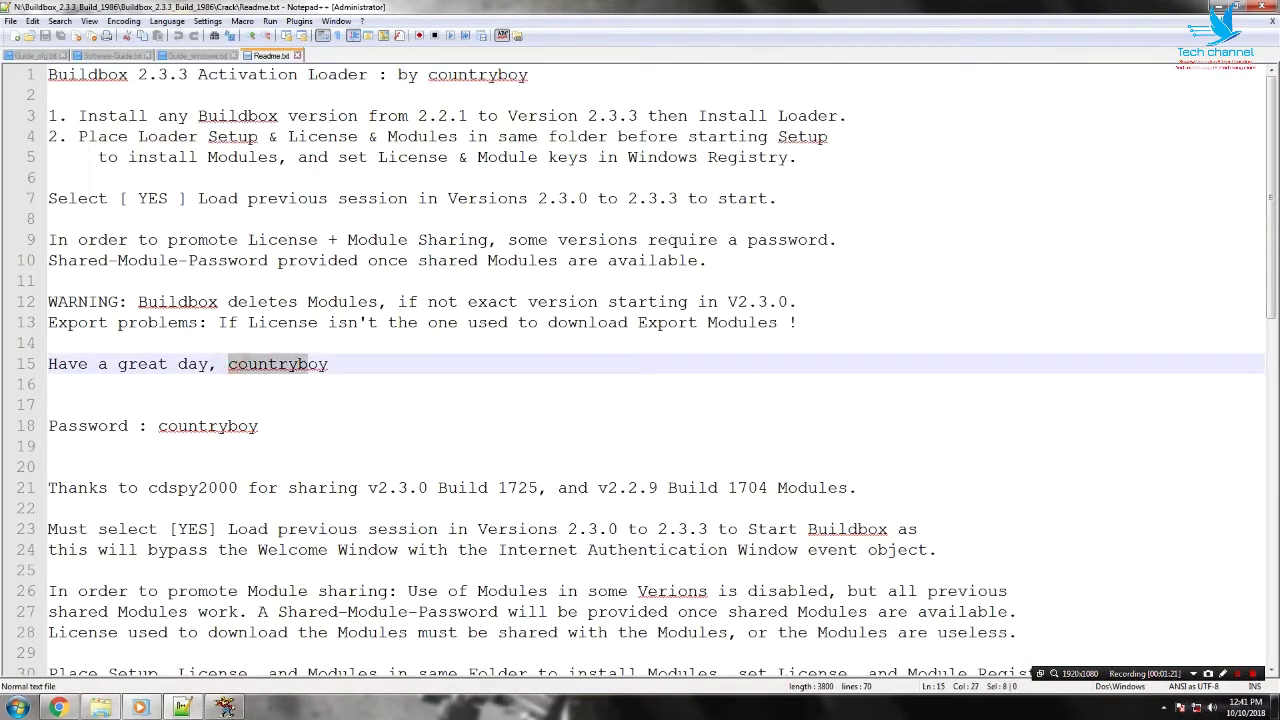
right_click(312, 368)
left_click(339, 387)
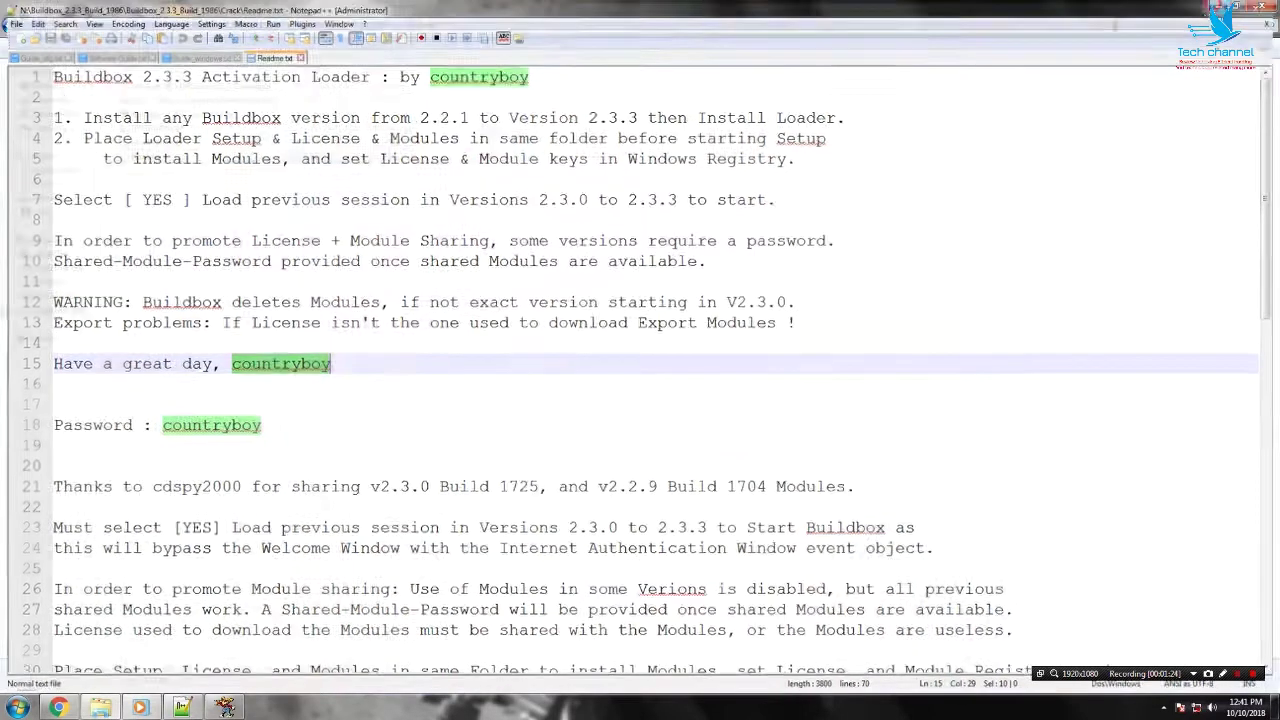
Step: Return to the loader setup, paste the setup password and proceed to the Ready to Install page
left_click(1217, 6)
left_click(224, 707)
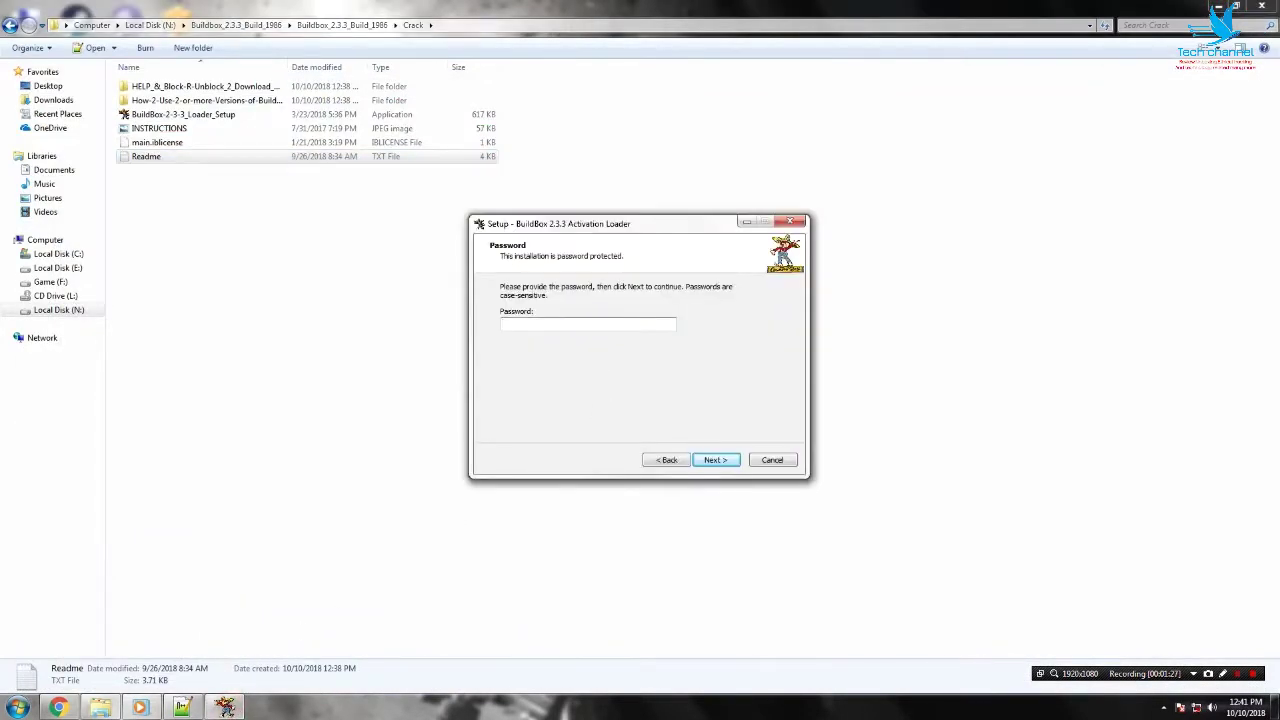
right_click(561, 322)
left_click(593, 378)
left_click(715, 459)
left_click(717, 461)
left_click(717, 461)
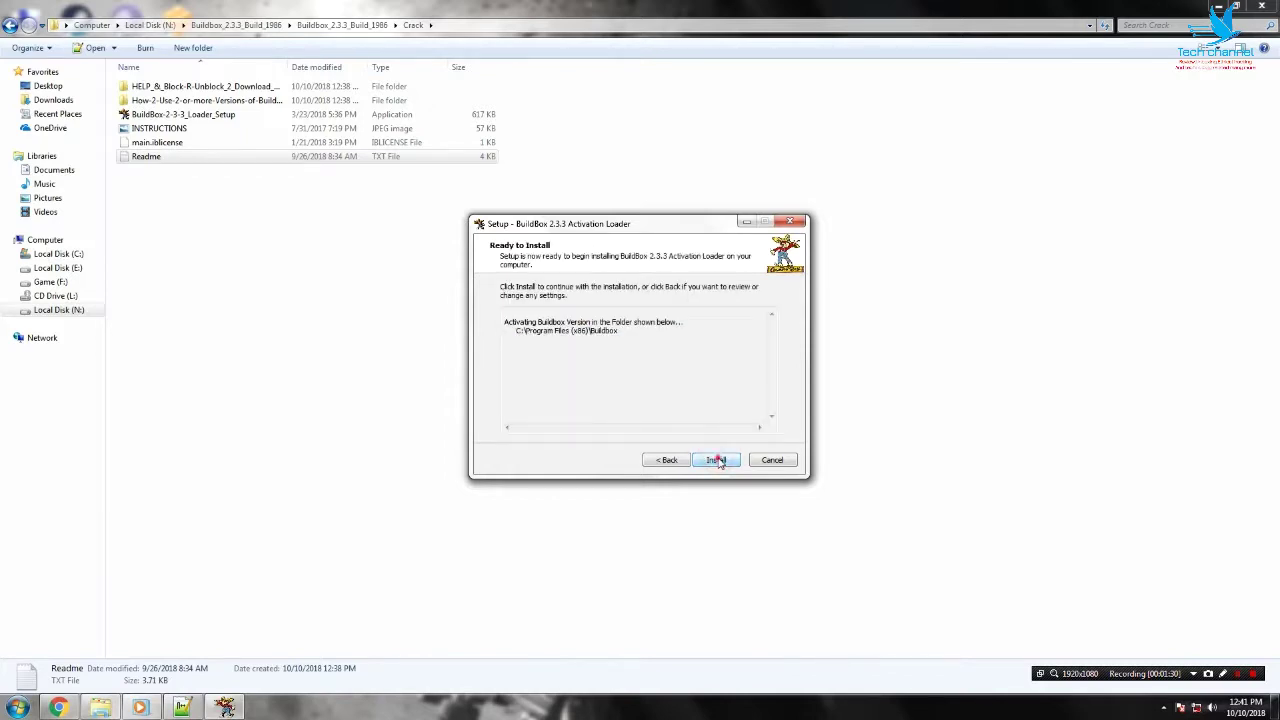
Step: Try to install the BuildBox 2.3.3 Activation Loader from the Crack folder and exit the setup wizard
left_click(715, 459)
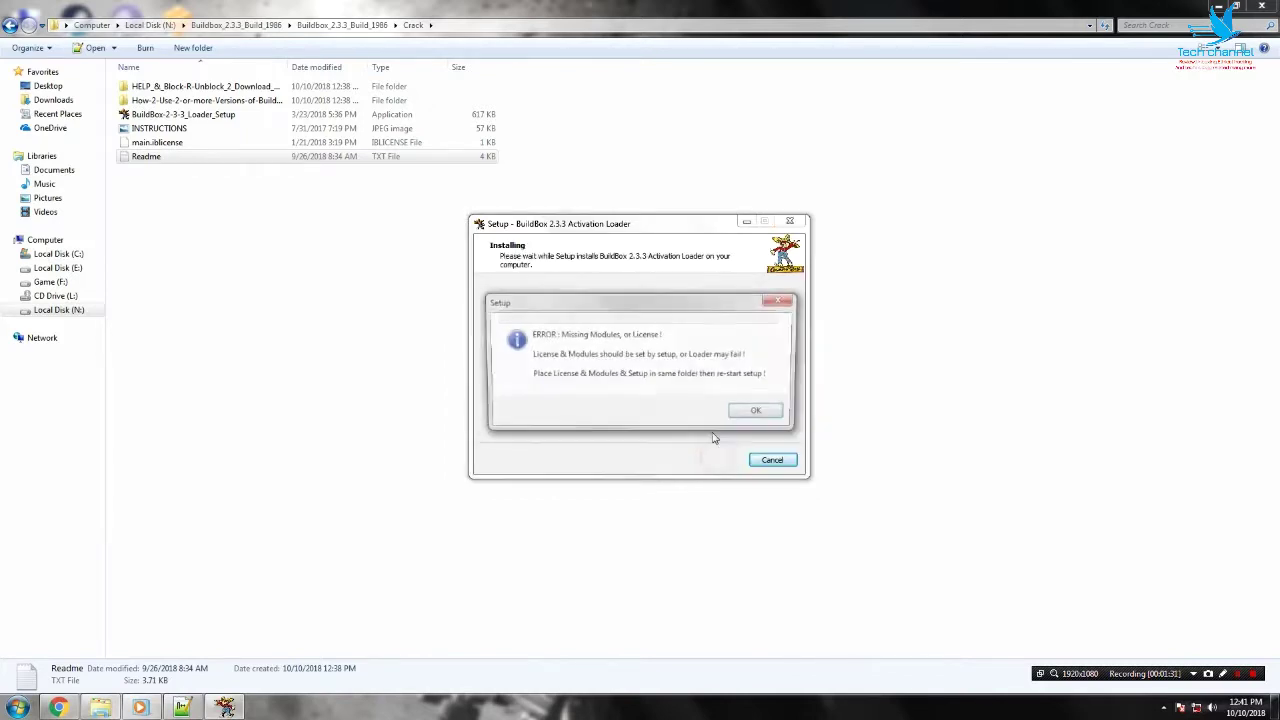
left_click(762, 412)
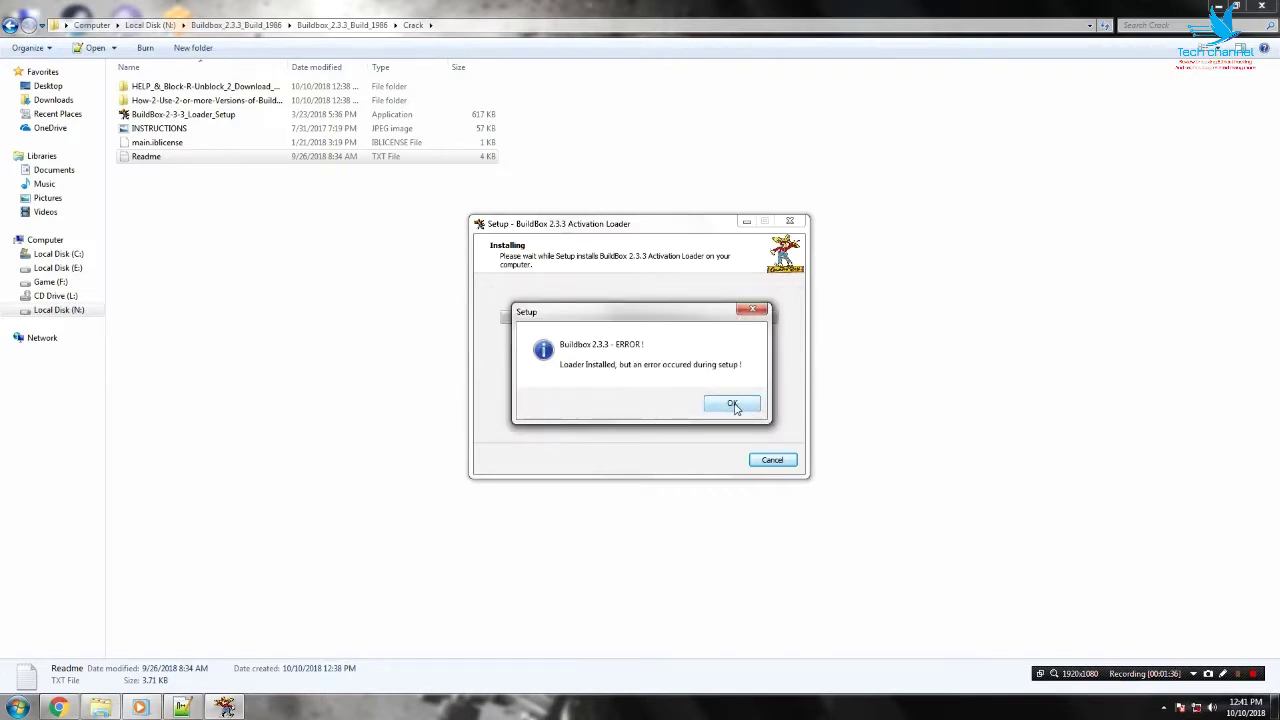
left_click(733, 405)
left_click(730, 456)
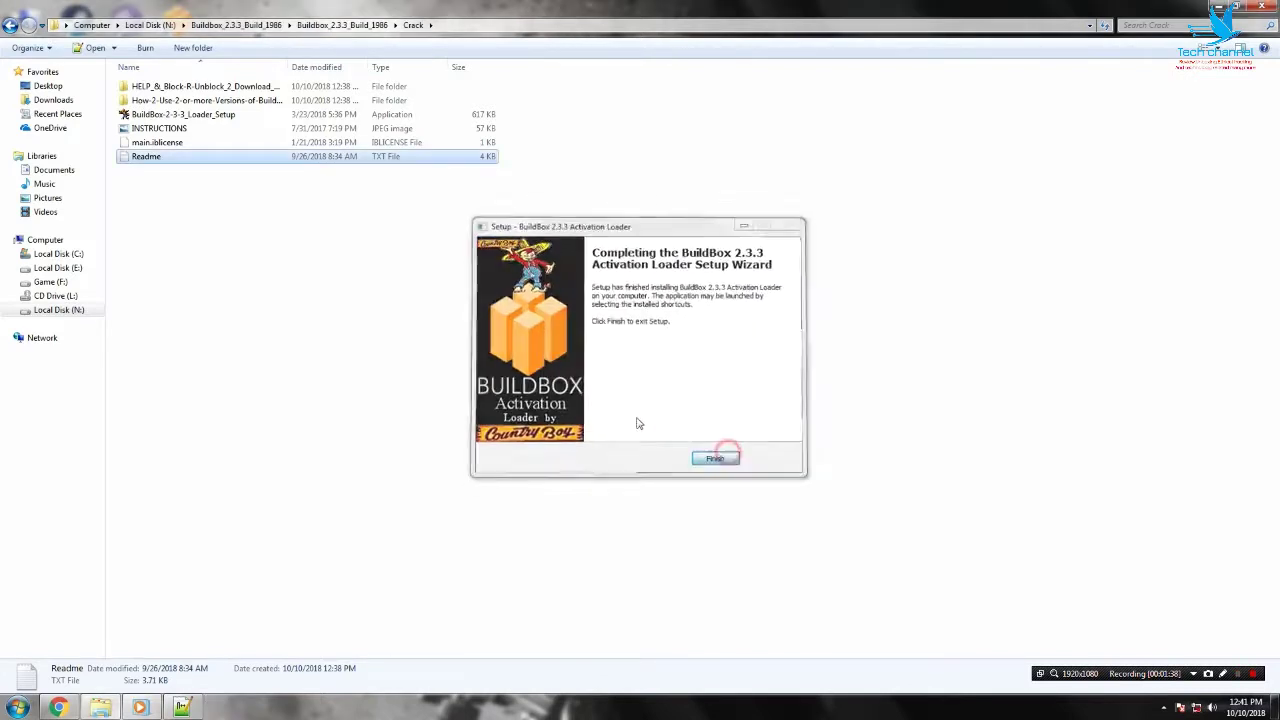
left_click(414, 309)
left_click(201, 199)
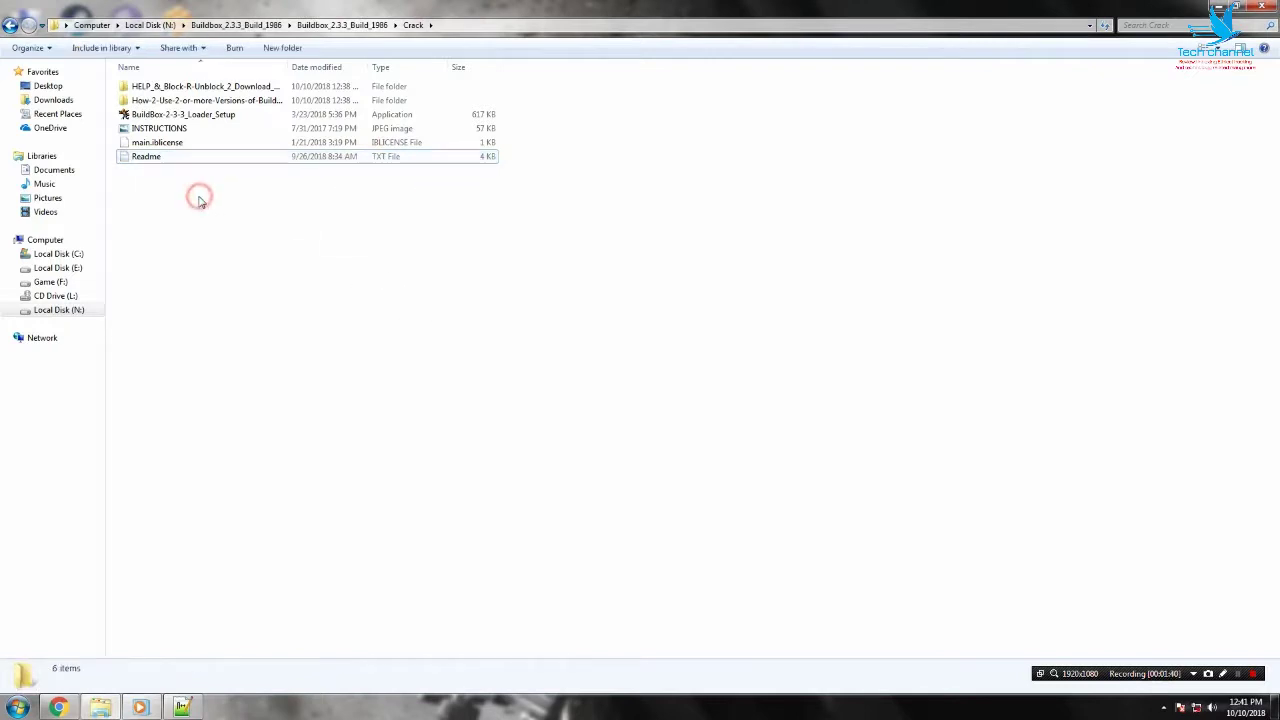
left_click(339, 297)
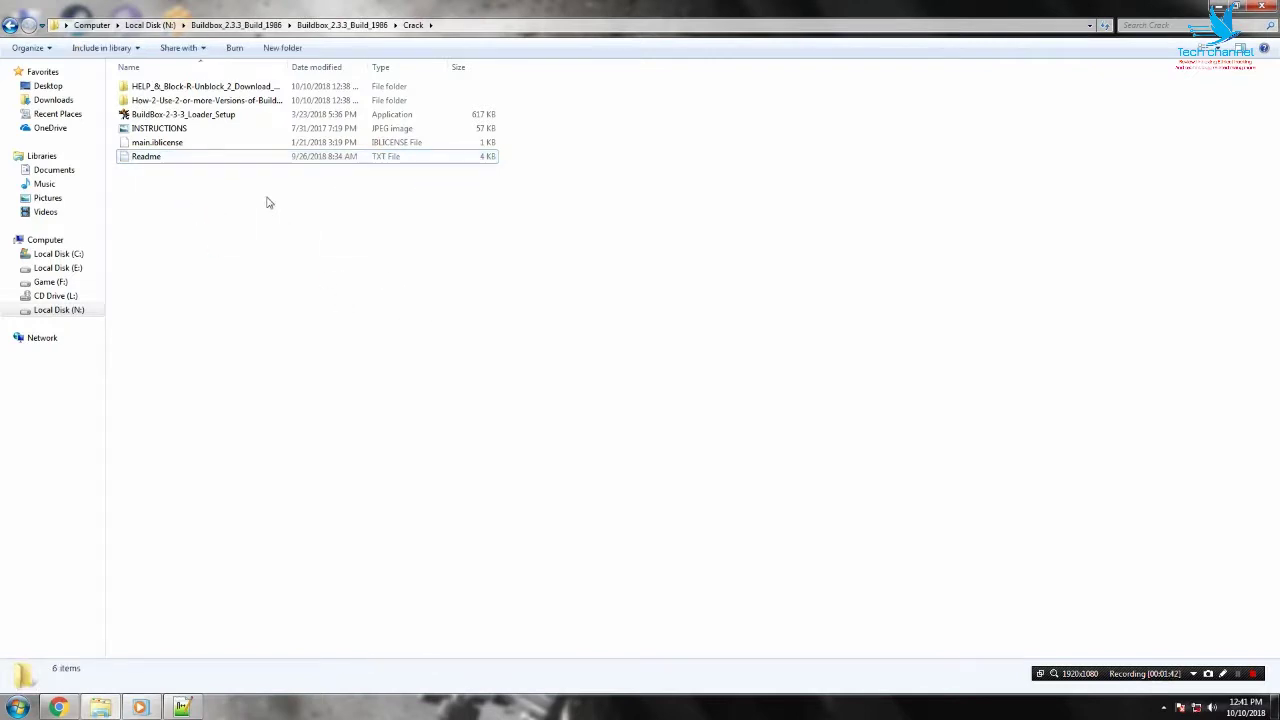
Step: Move BuildBox-2-3-3_Loader_Setup from the Crack folder to the parent folder that contains Modules
right_click(148, 114)
left_click(195, 292)
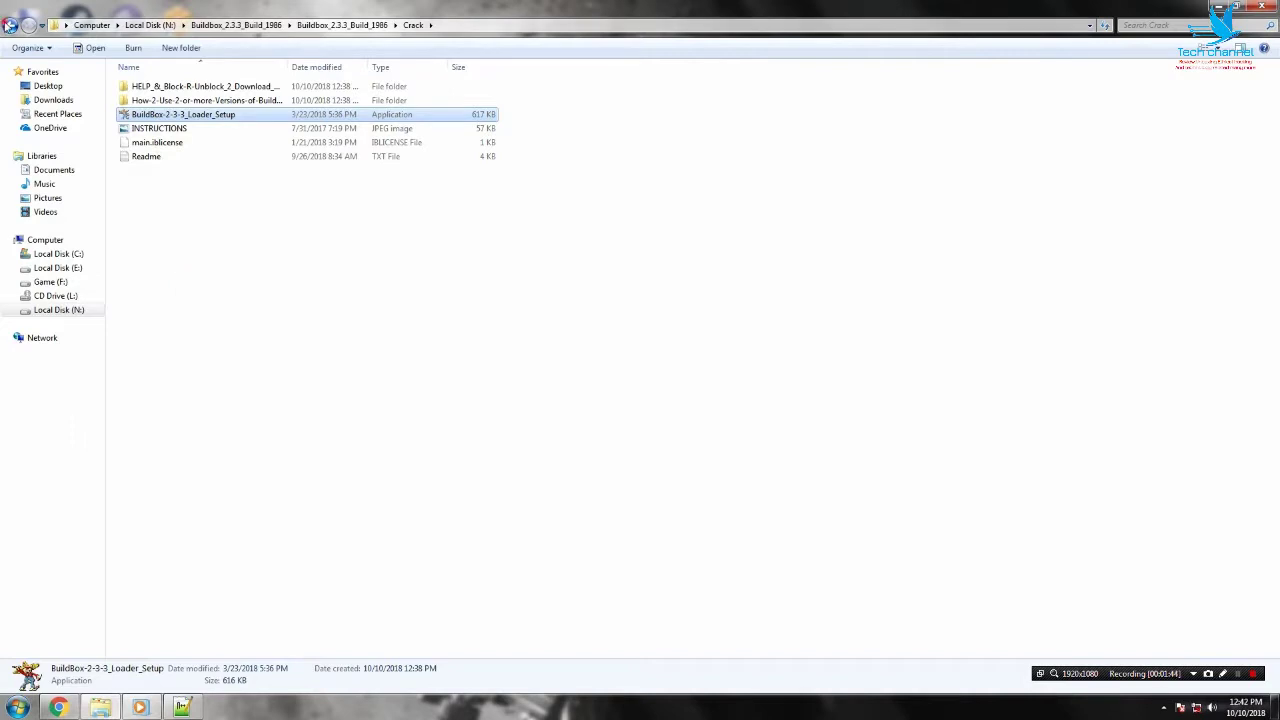
left_click(9, 25)
right_click(150, 132)
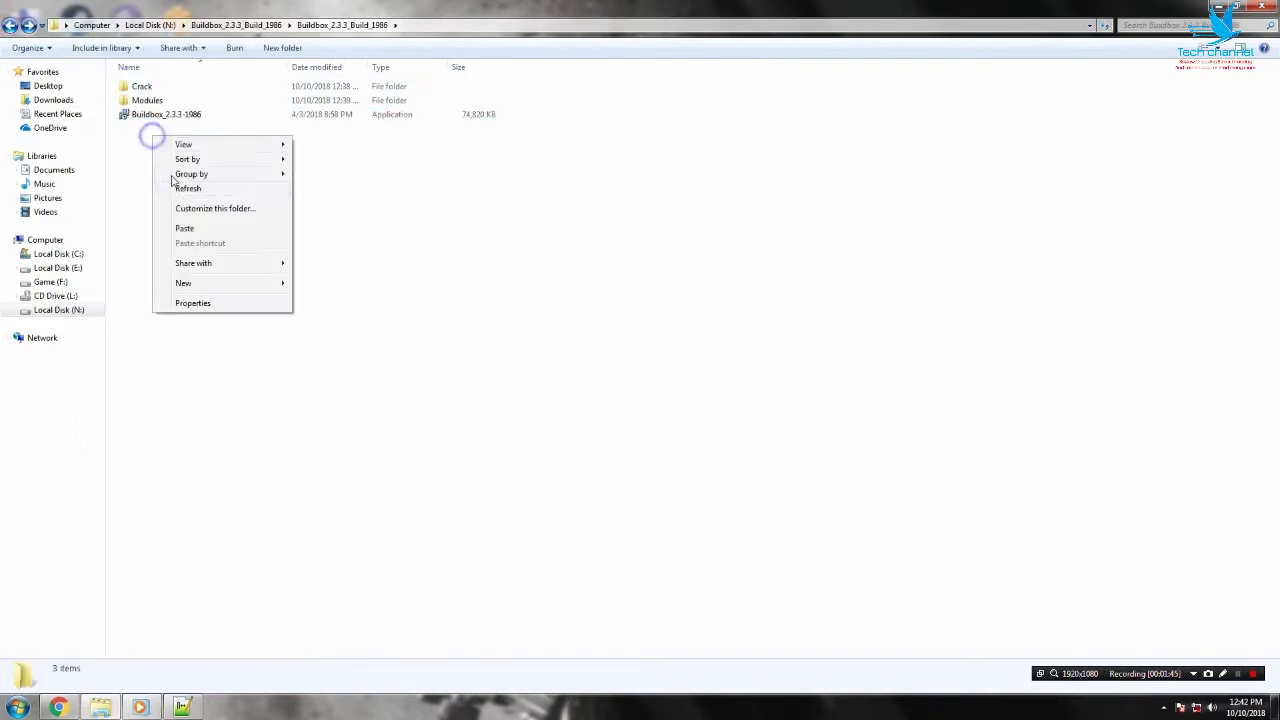
left_click(186, 226)
Step: Run BuildBox-2-3-3_Loader_Setup from the parent folder as administrator, enter the setup password and proceed to the Buildbox location page
right_click(177, 130)
left_click(200, 148)
left_click(651, 380)
left_click(713, 458)
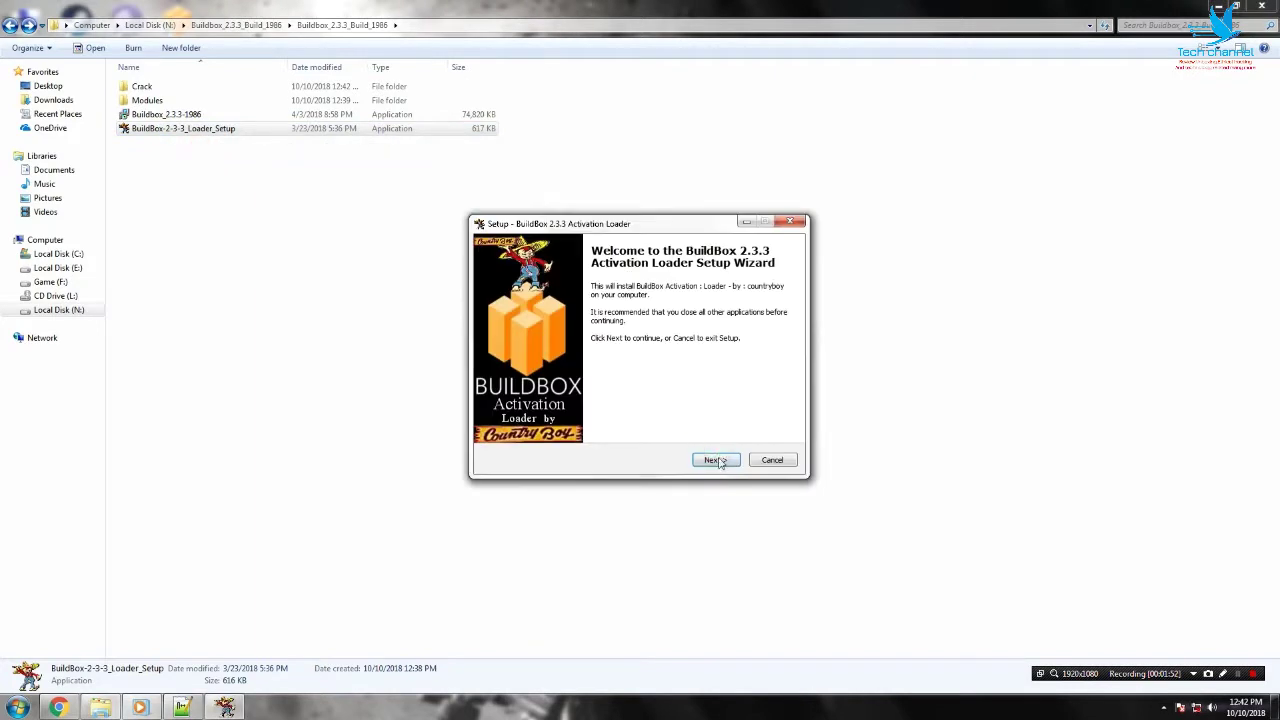
right_click(548, 324)
left_click(563, 372)
left_click(520, 328)
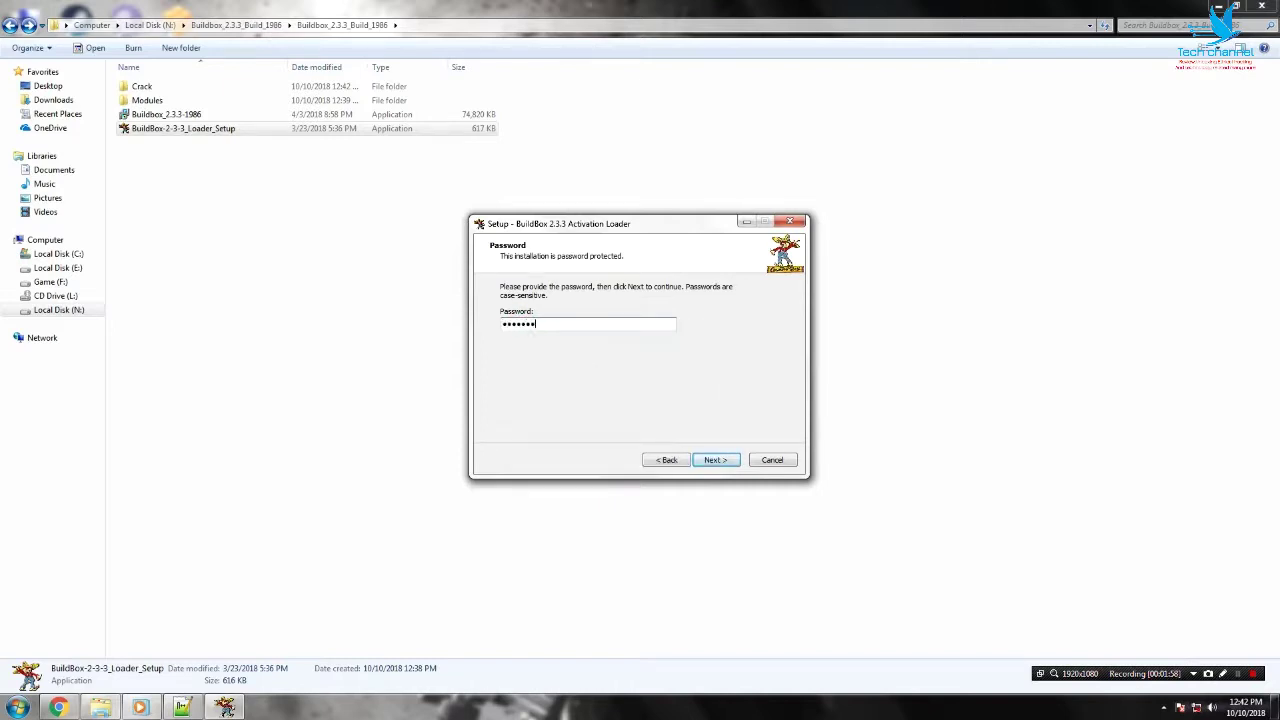
key("Return")
key("Return")
key("BackSpace")
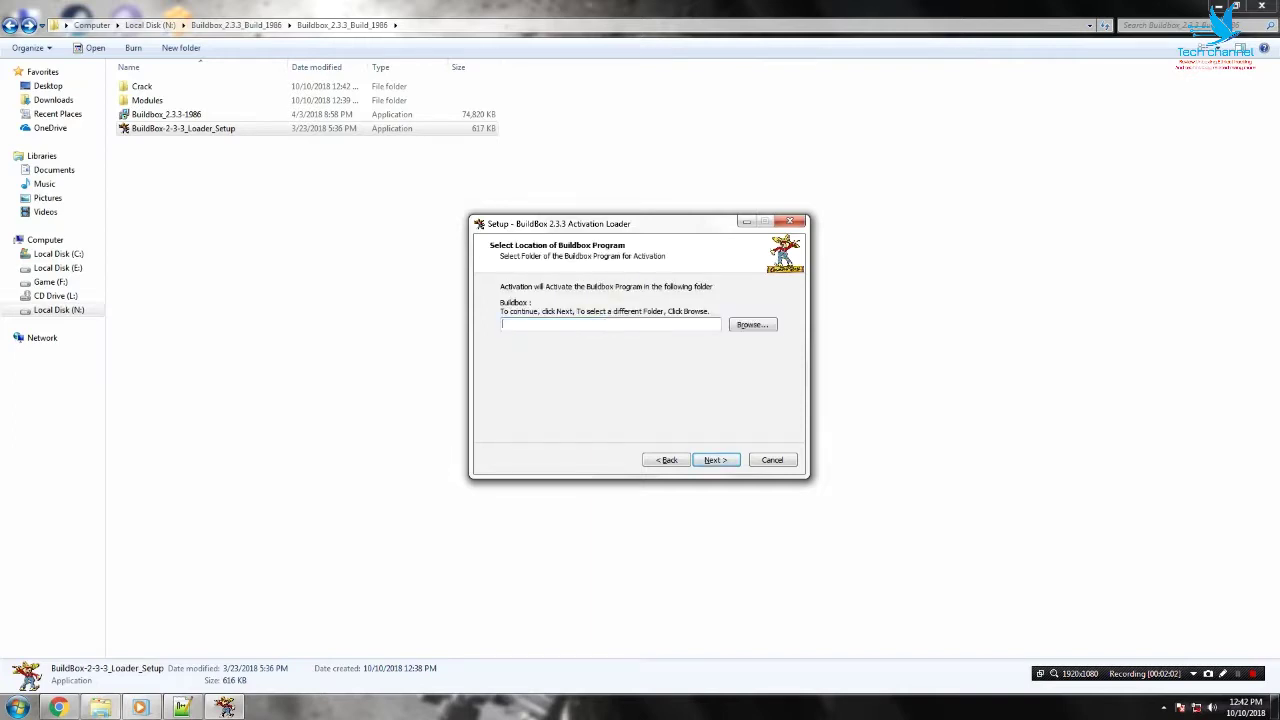
Step: Go back through the loader setup to recheck its Information page and exit the wizard
left_click(666, 460)
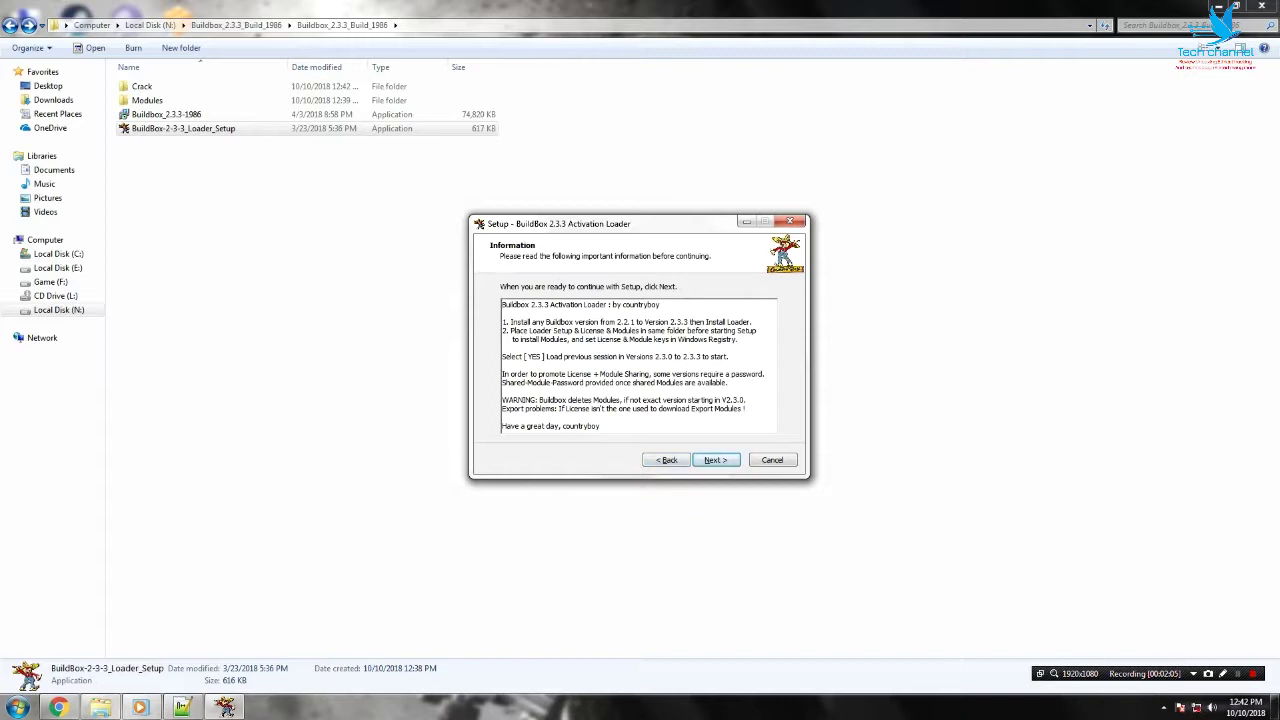
left_click(714, 461)
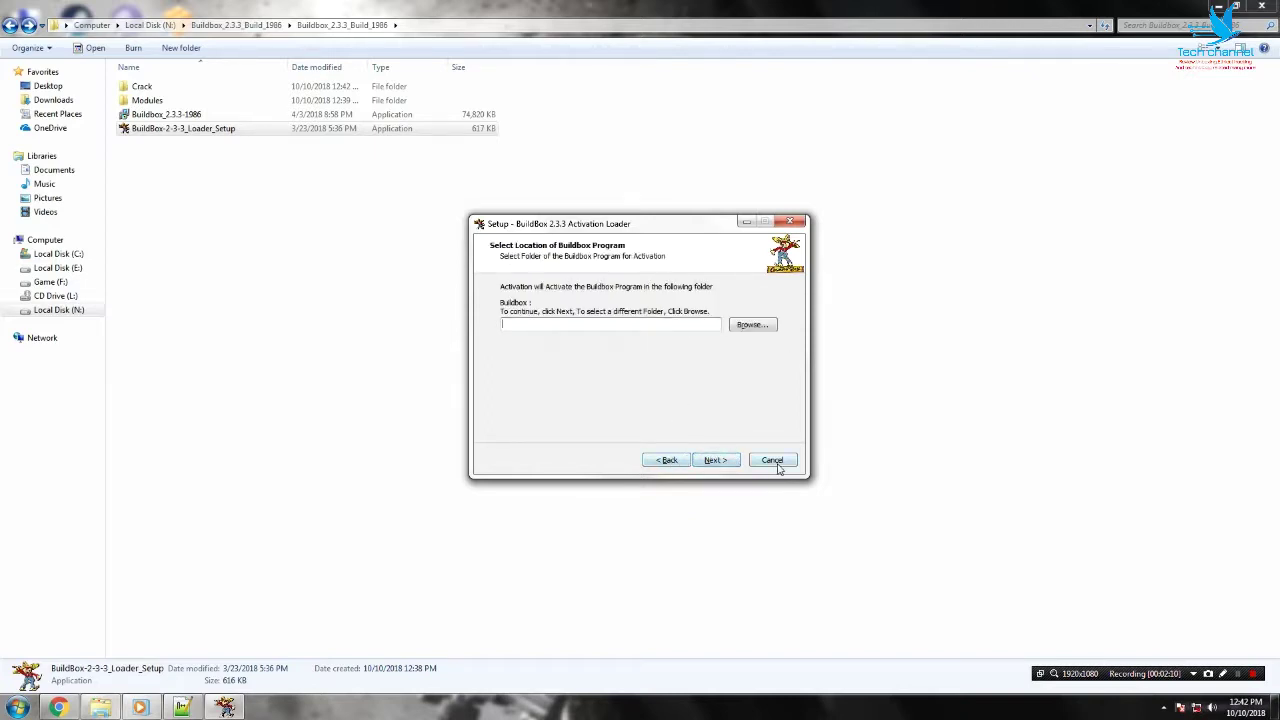
left_click(774, 462)
left_click(710, 414)
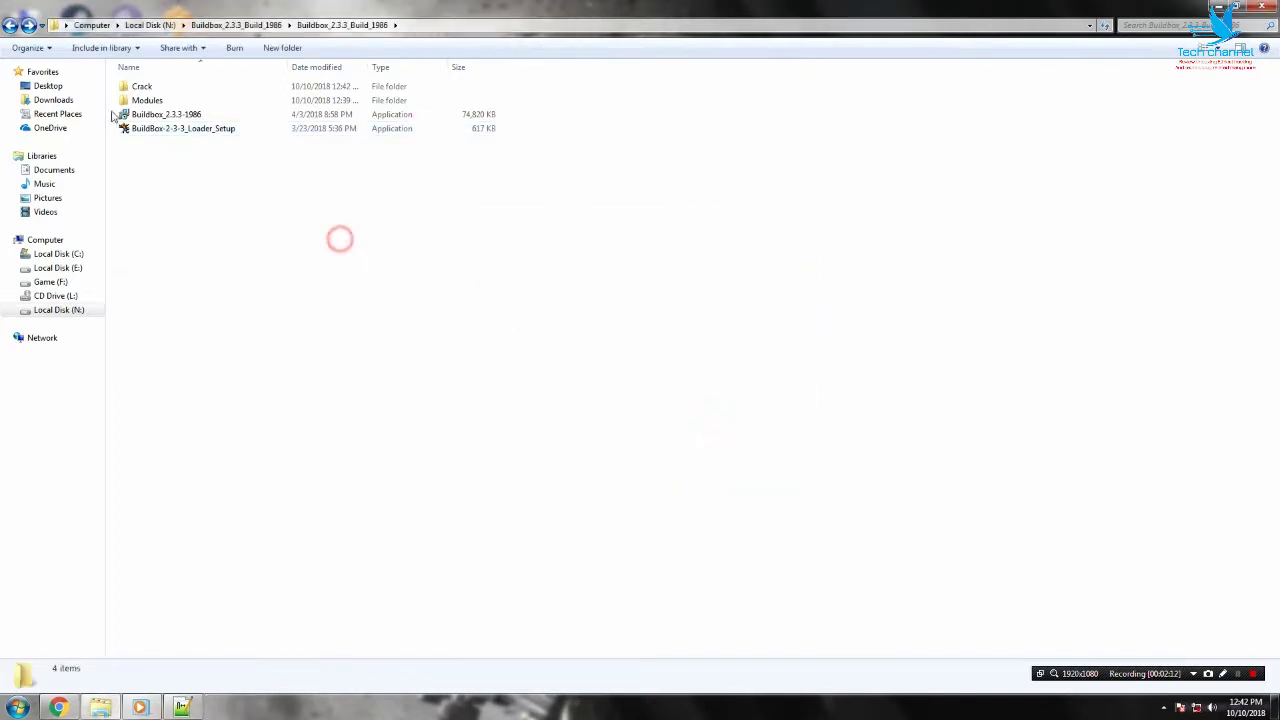
Step: Try the loader setup again as administrator in English, entering the setup password and advancing through the wizard
right_click(153, 129)
left_click(179, 153)
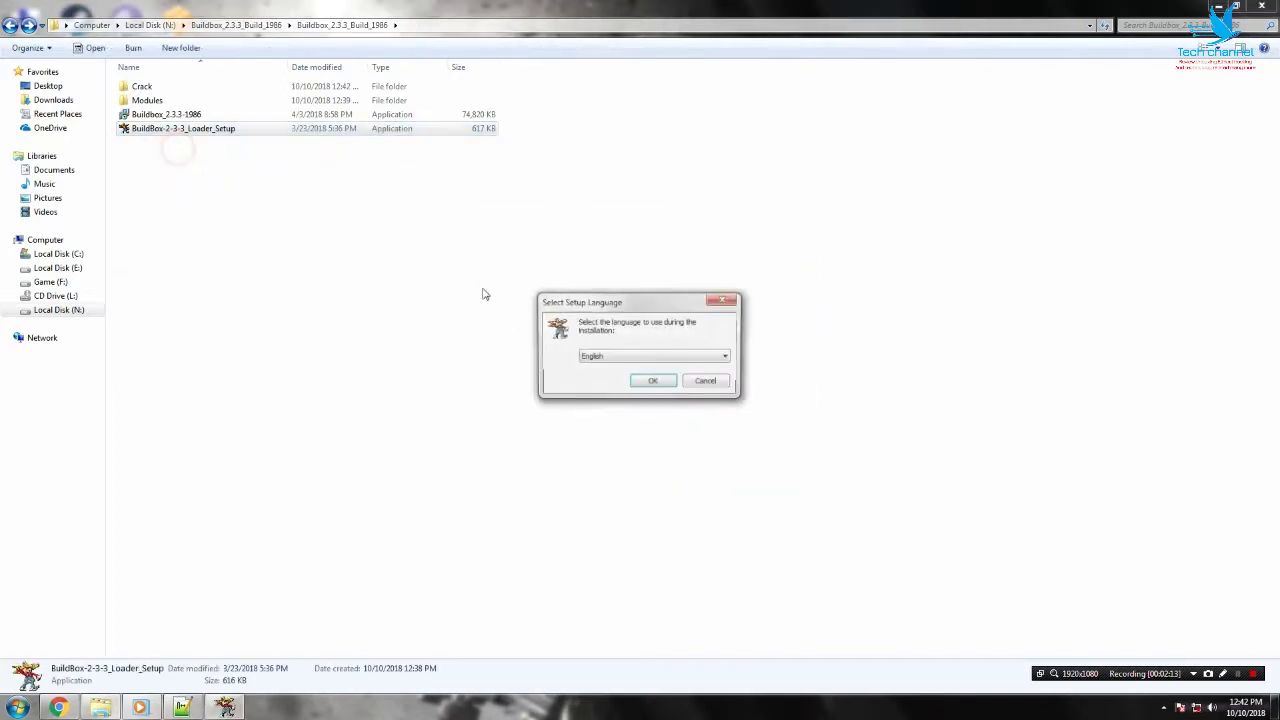
left_click(638, 390)
left_click(728, 460)
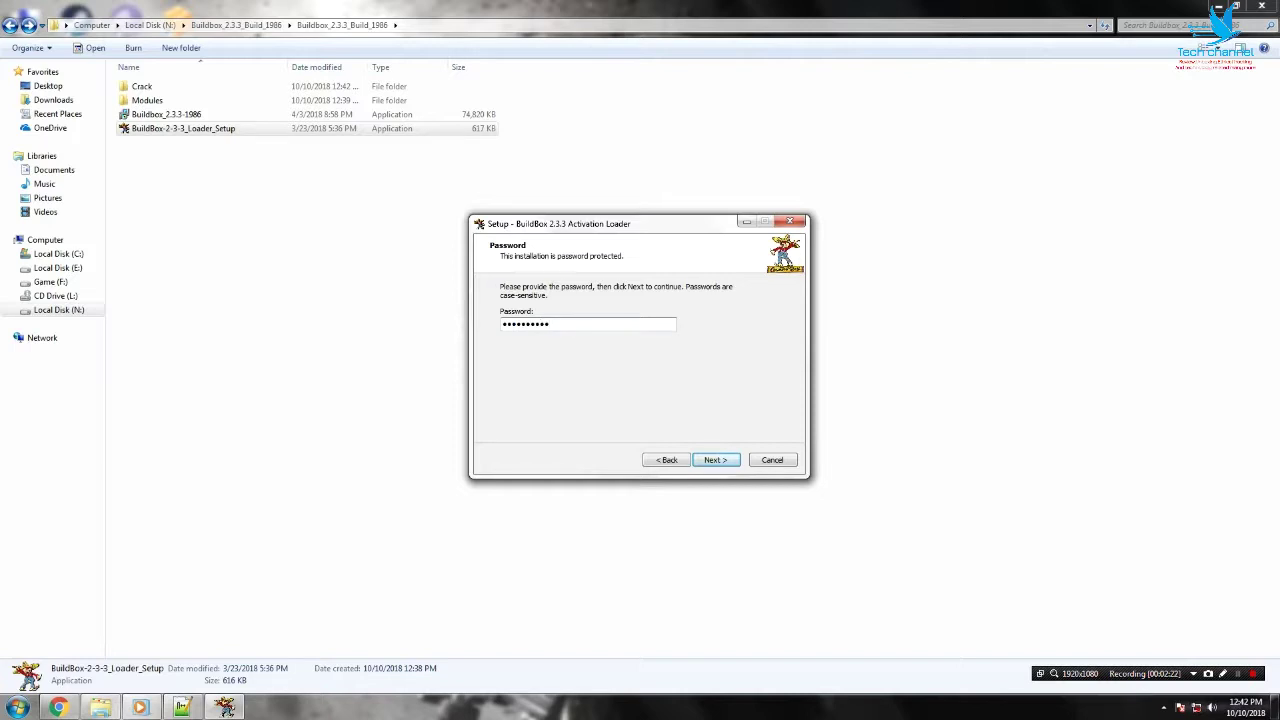
left_click(716, 460)
left_click(716, 460)
left_click(716, 460)
left_click(716, 460)
Step: Move the Modules folder, Buildbox_2.3.3-1986 and BuildBox-2-3-3_Loader_Setup from the parent folder into the Crack folder
left_click(228, 283)
left_click(180, 128)
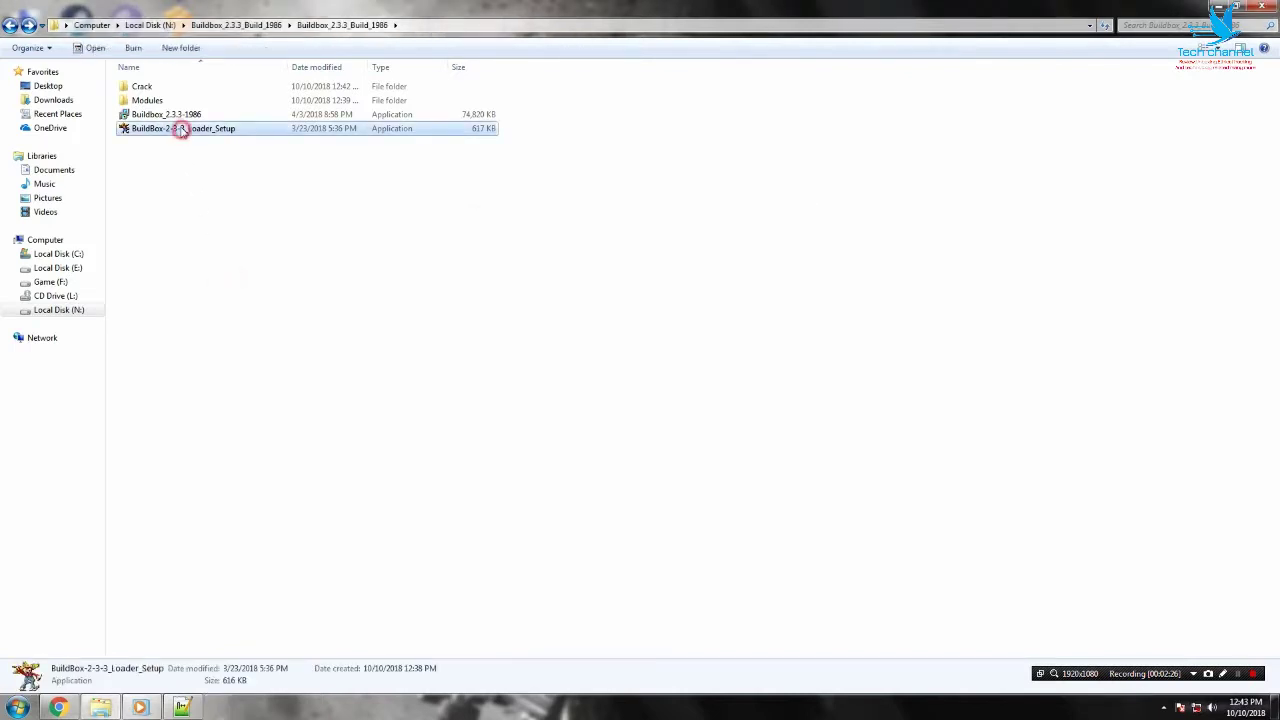
left_click(143, 103, "ctrl")
right_click(143, 106)
left_click(170, 240)
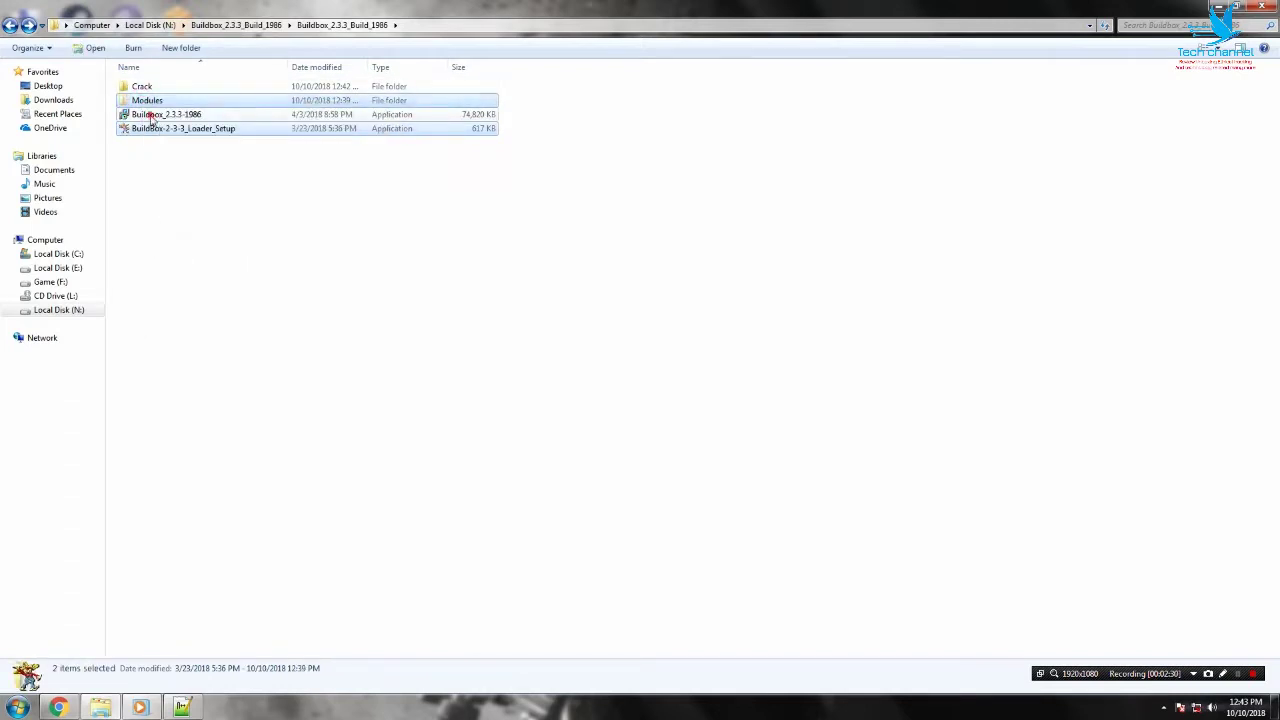
left_click(150, 117, "ctrl")
right_click(150, 115)
left_click(175, 235)
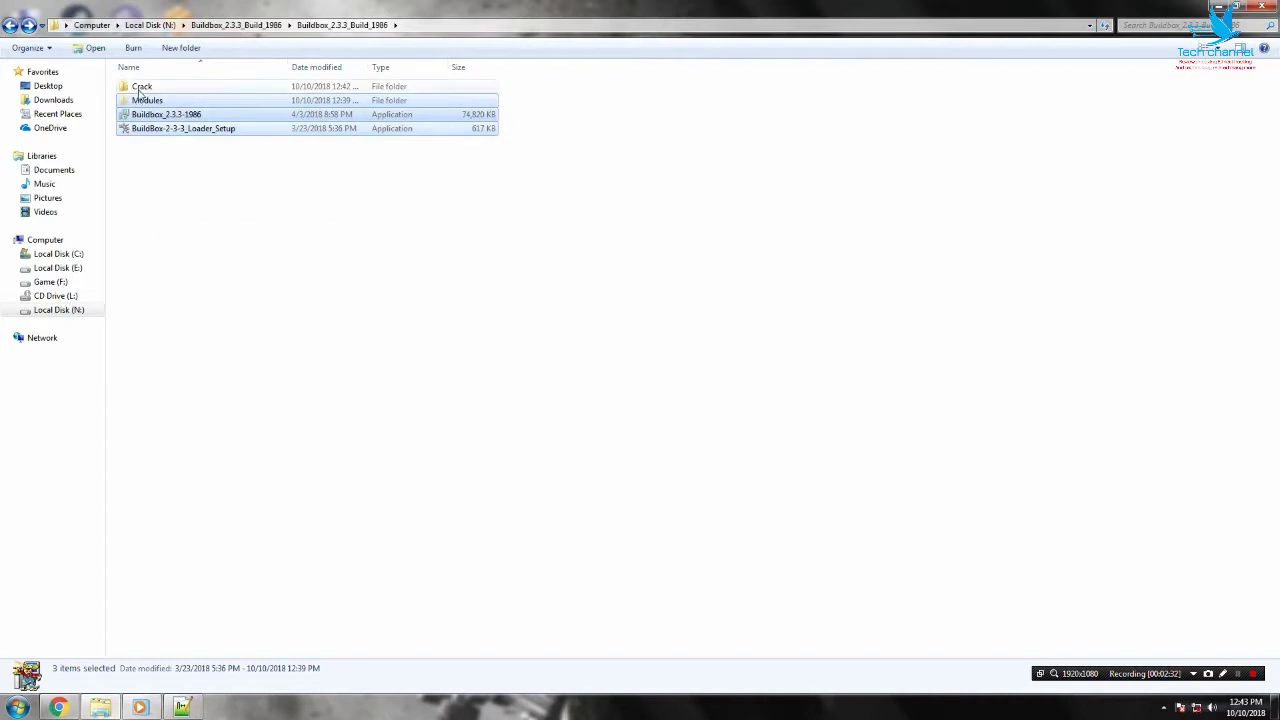
double_click(141, 90)
right_click(400, 184)
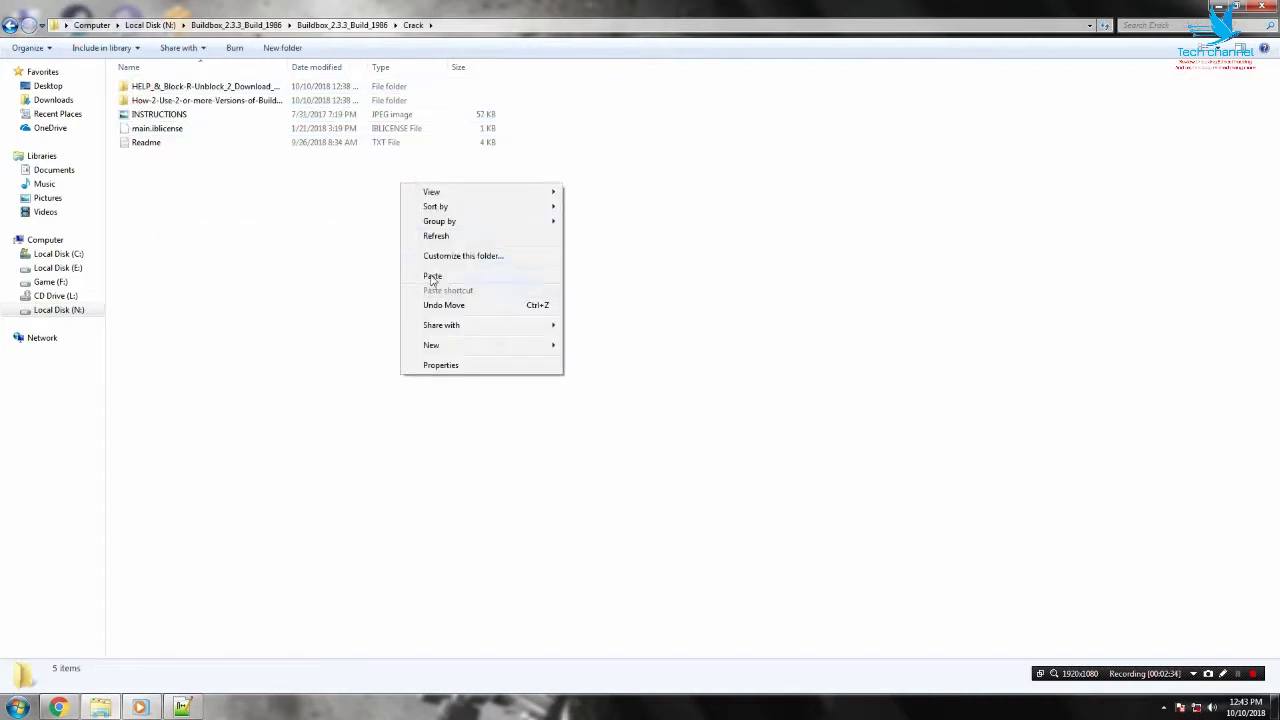
left_click(432, 277)
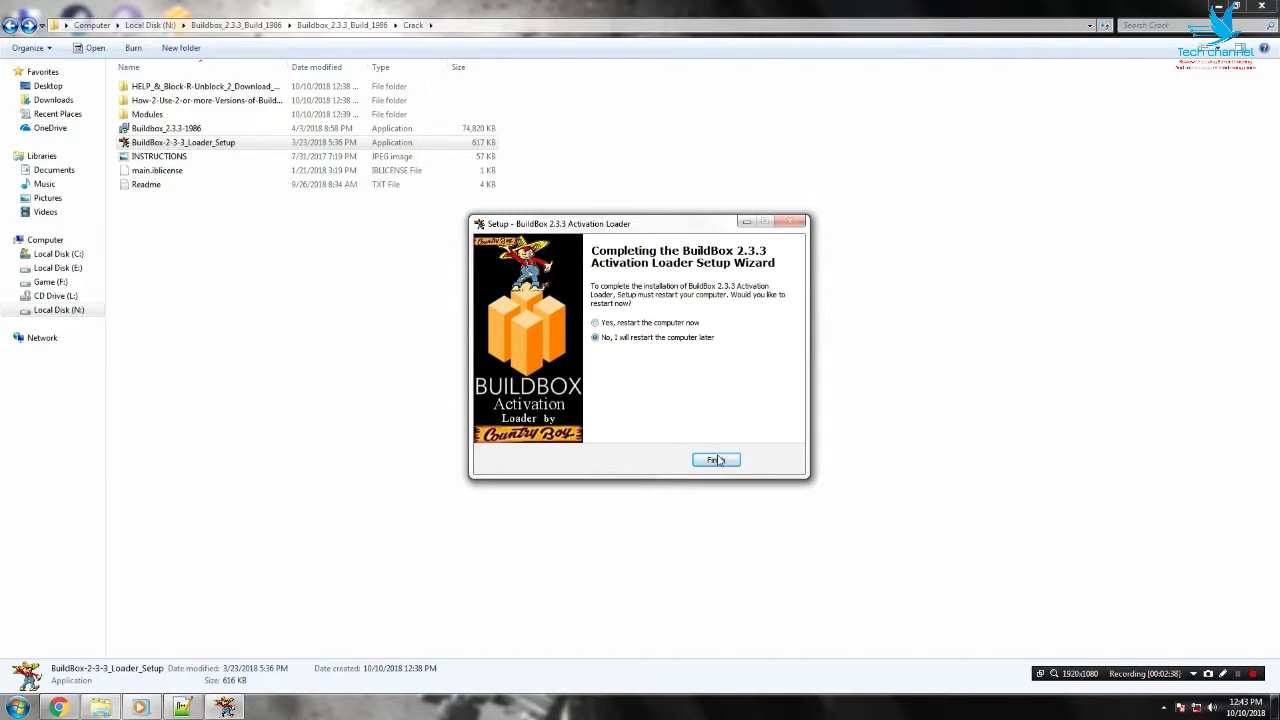
Step: Finish the loader setup in the Crack folder, leaving the computer restart for another time
left_click(716, 460)
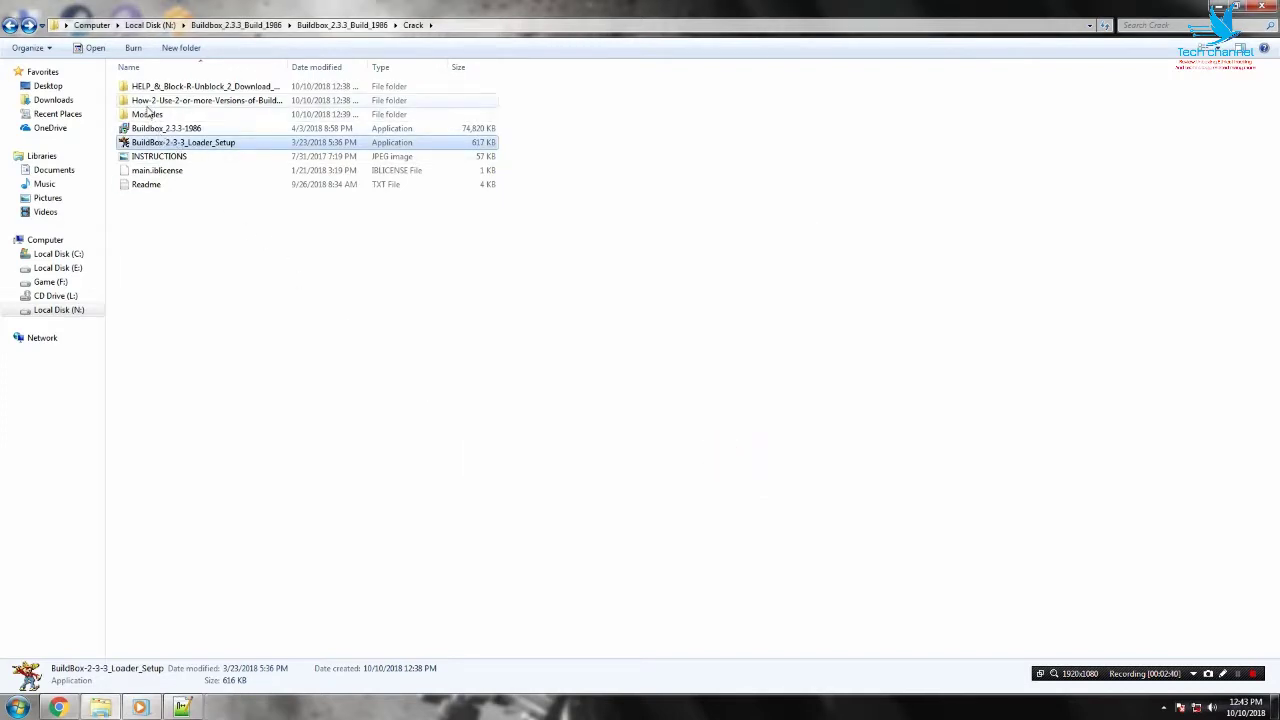
left_click(147, 115)
left_click(229, 277)
left_click(277, 307)
Step: Run BuildBox-2-3-3_Loader_Setup from the Crack folder as administrator in English, enter the setup password and start the installation
right_click(187, 143)
left_click(213, 167)
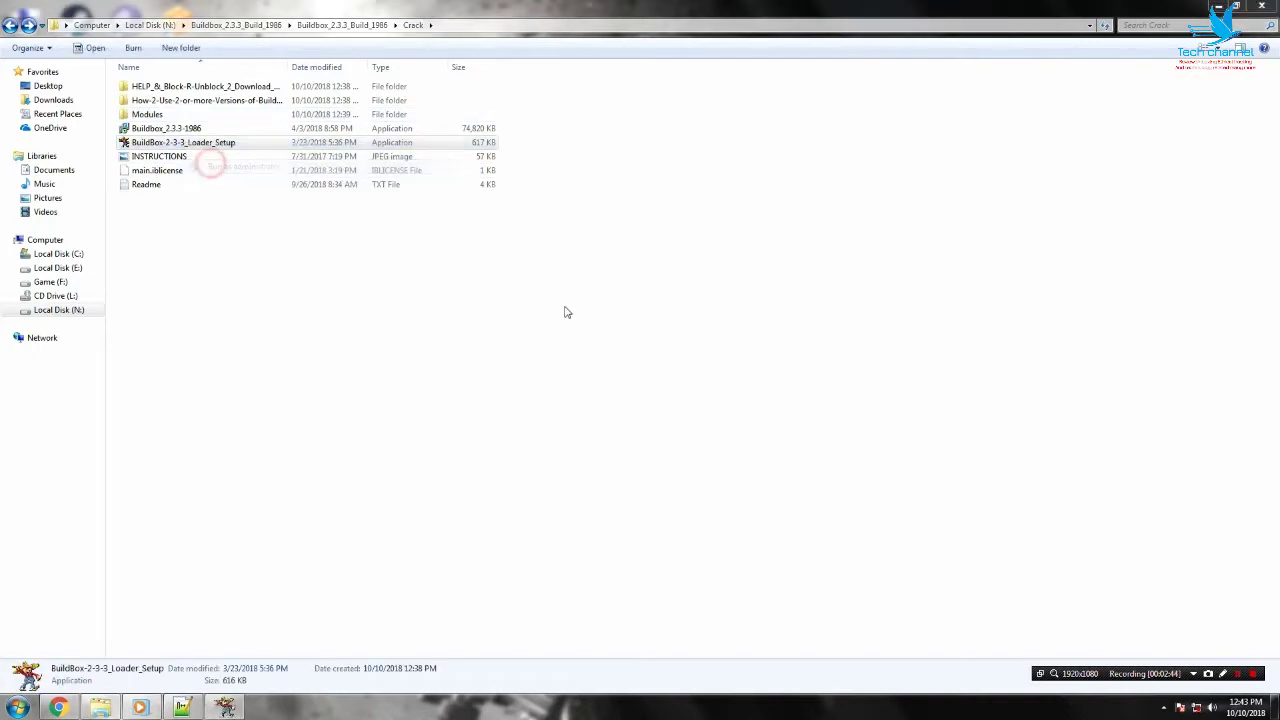
left_click(658, 383)
left_click(712, 459)
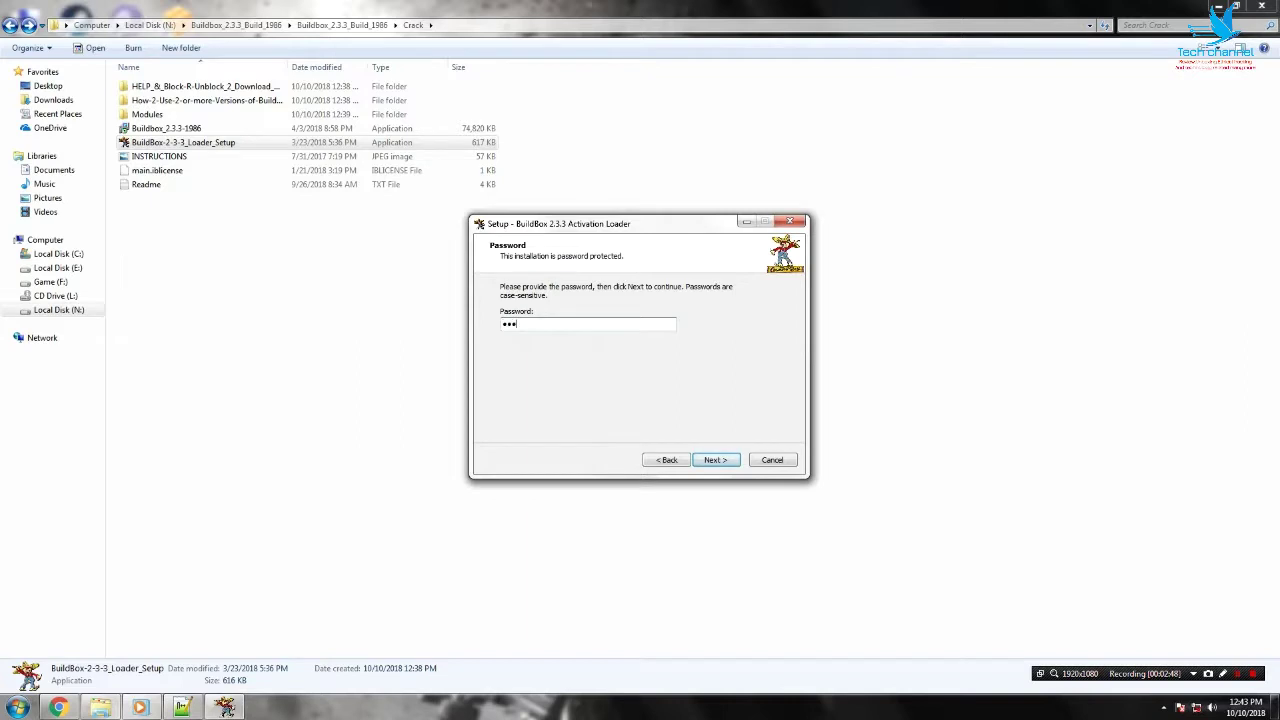
key("Return")
key("Return")
key("Return")
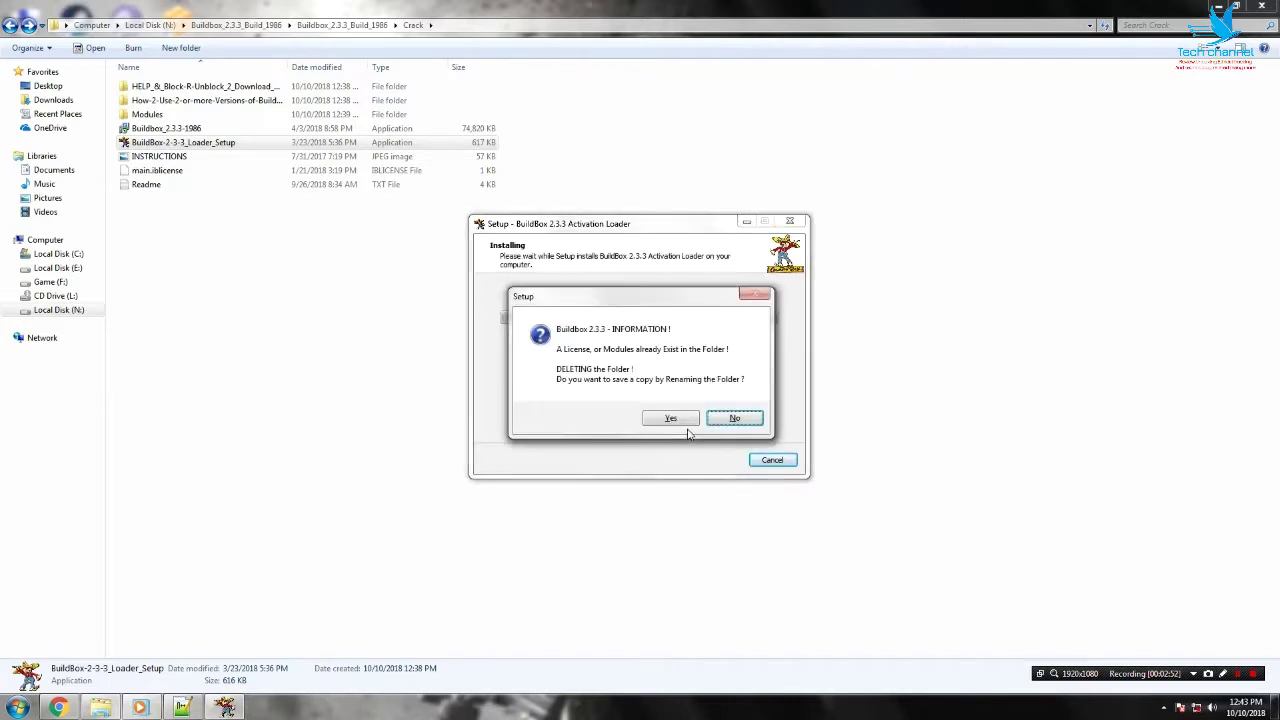
Step: Save a renamed copy of the existing modules folder and finish the loader setup without restarting the computer
left_click(677, 423)
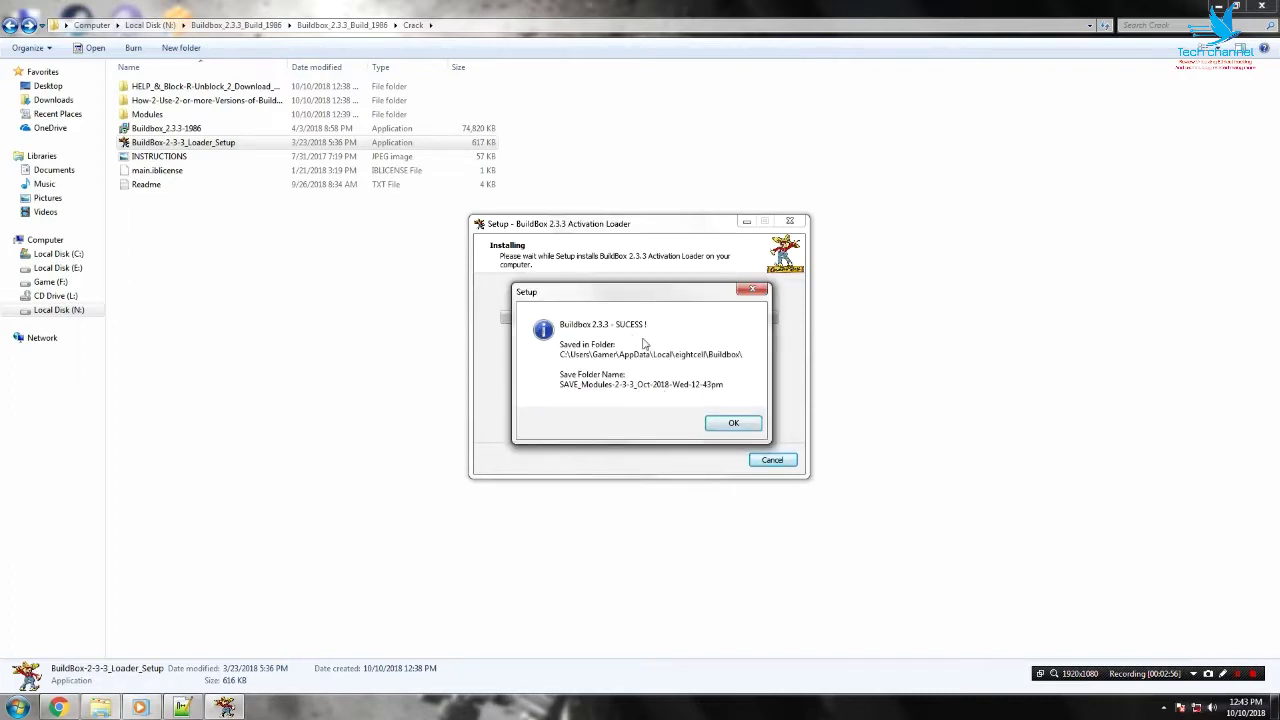
left_click(735, 423)
left_click(735, 410)
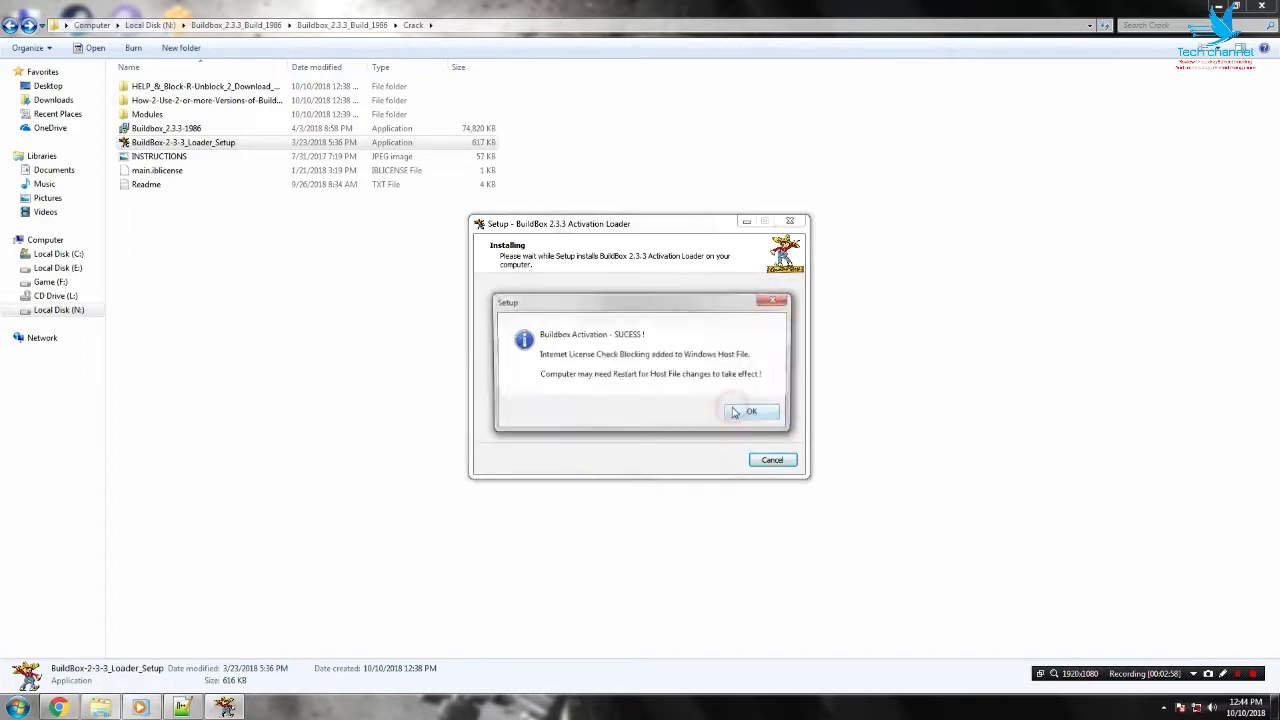
left_click(735, 411)
left_click(728, 410)
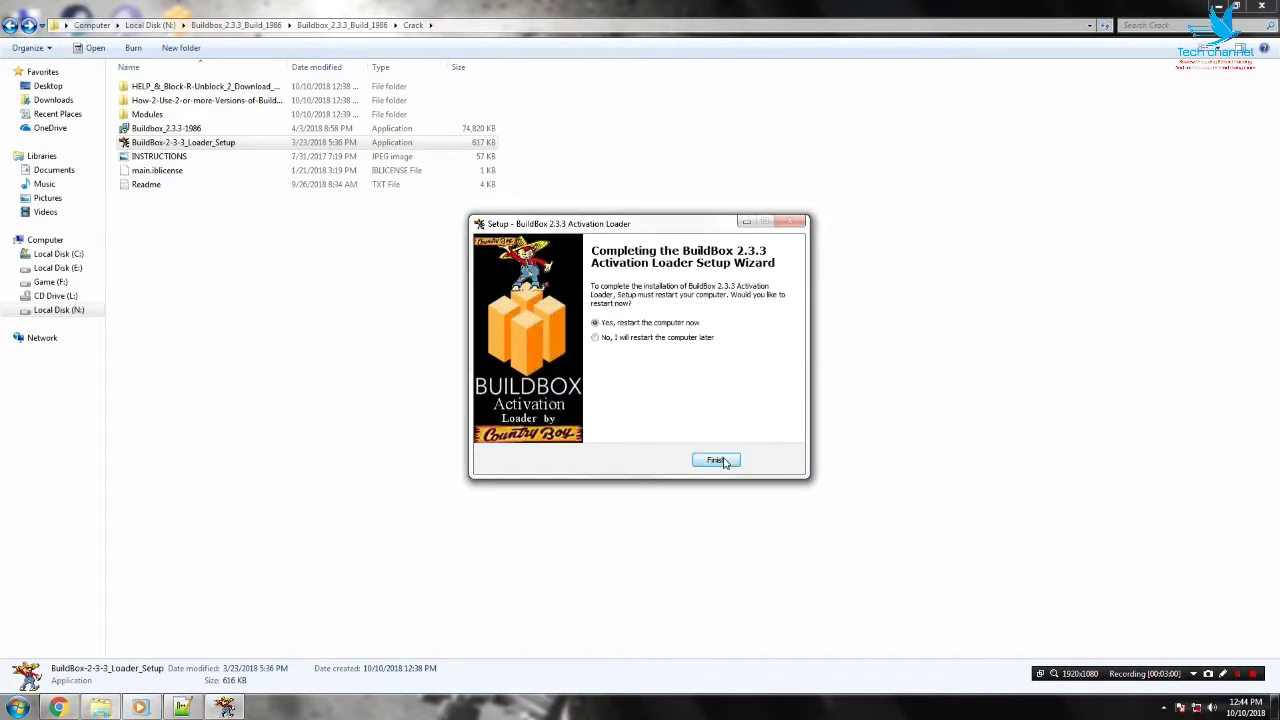
left_click(650, 337)
left_click(716, 460)
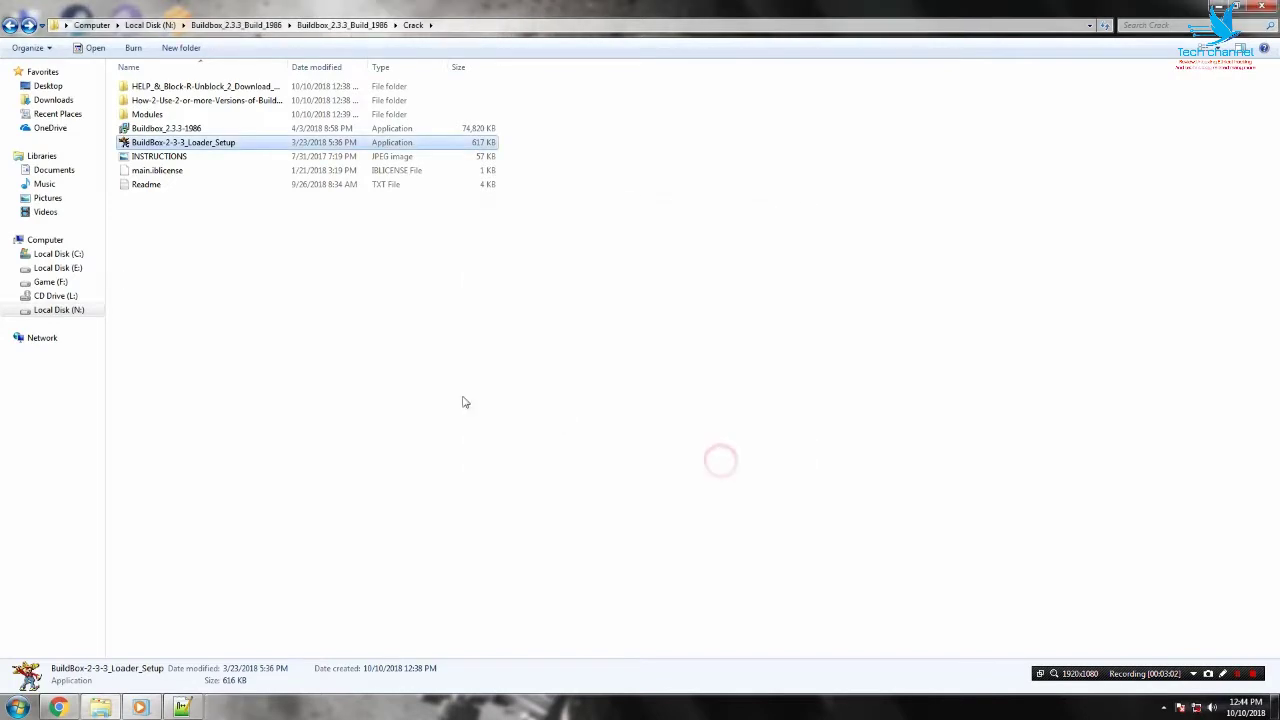
Step: Return to the desktop, dismiss the Adobe Creative Cloud dialog and launch Buildbox from its desktop shortcut
left_click(420, 370)
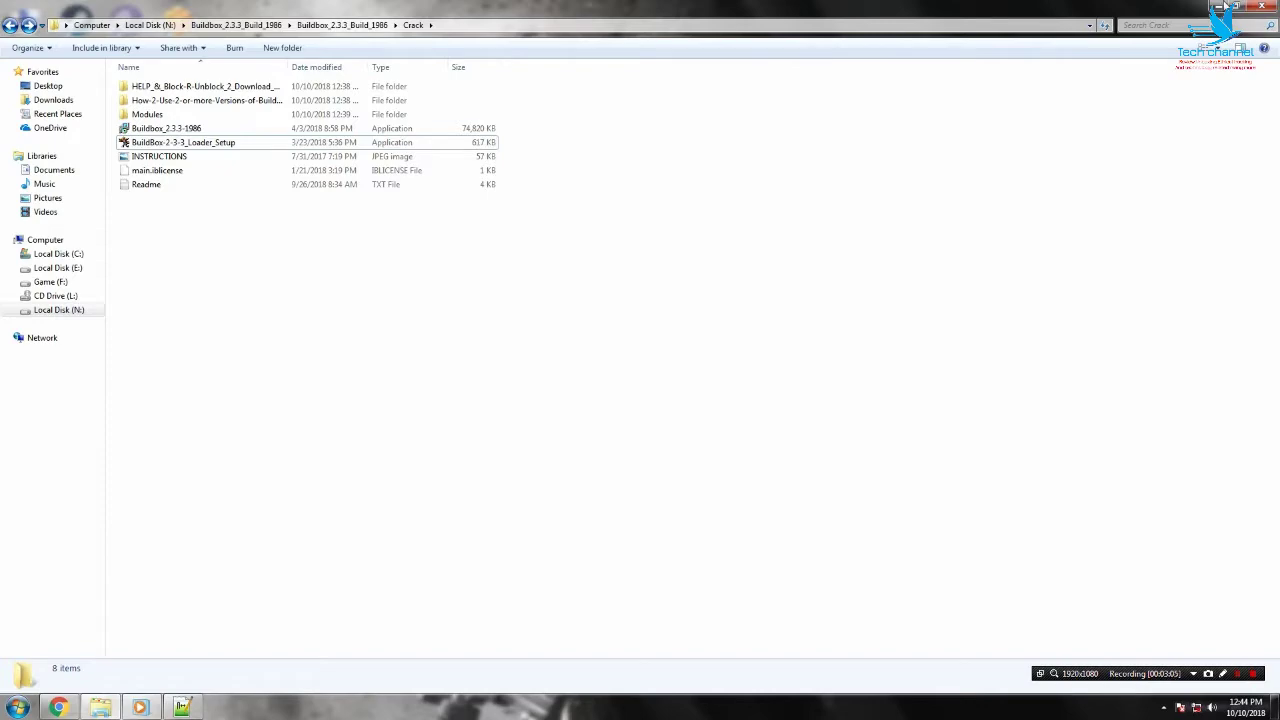
left_click(1219, 6)
left_click(1224, 100)
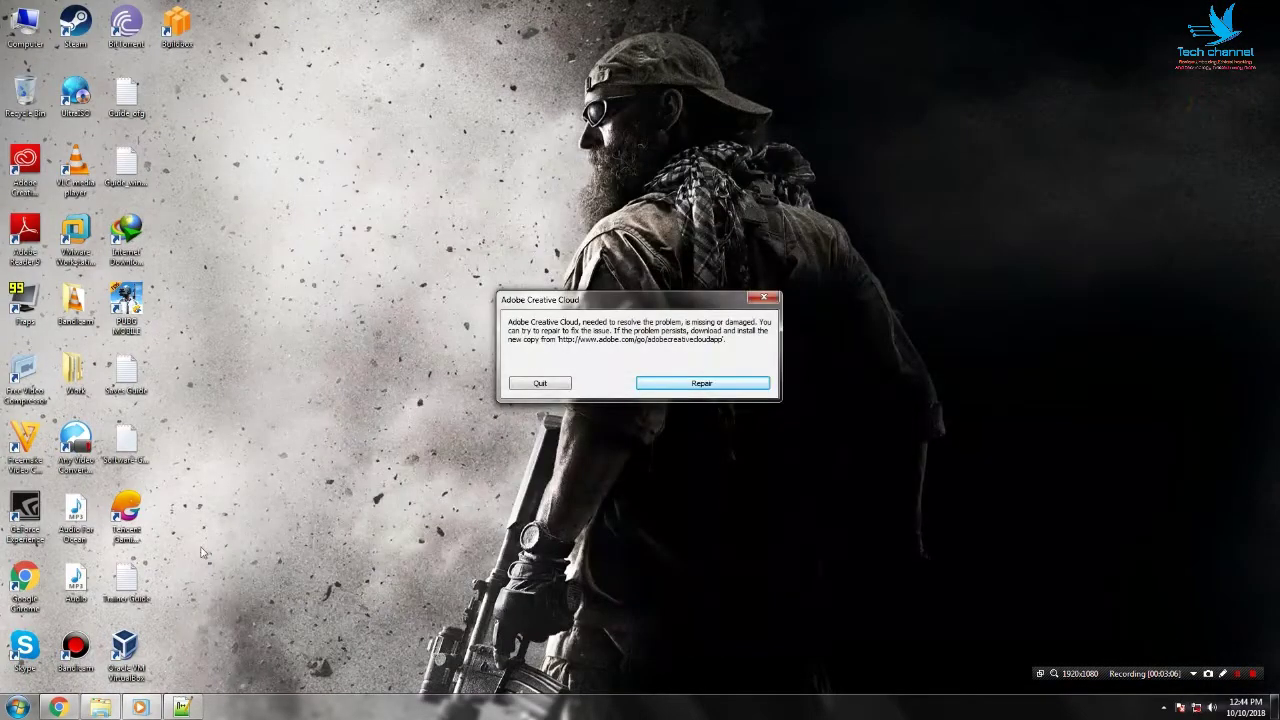
left_click(763, 298)
right_click(173, 30)
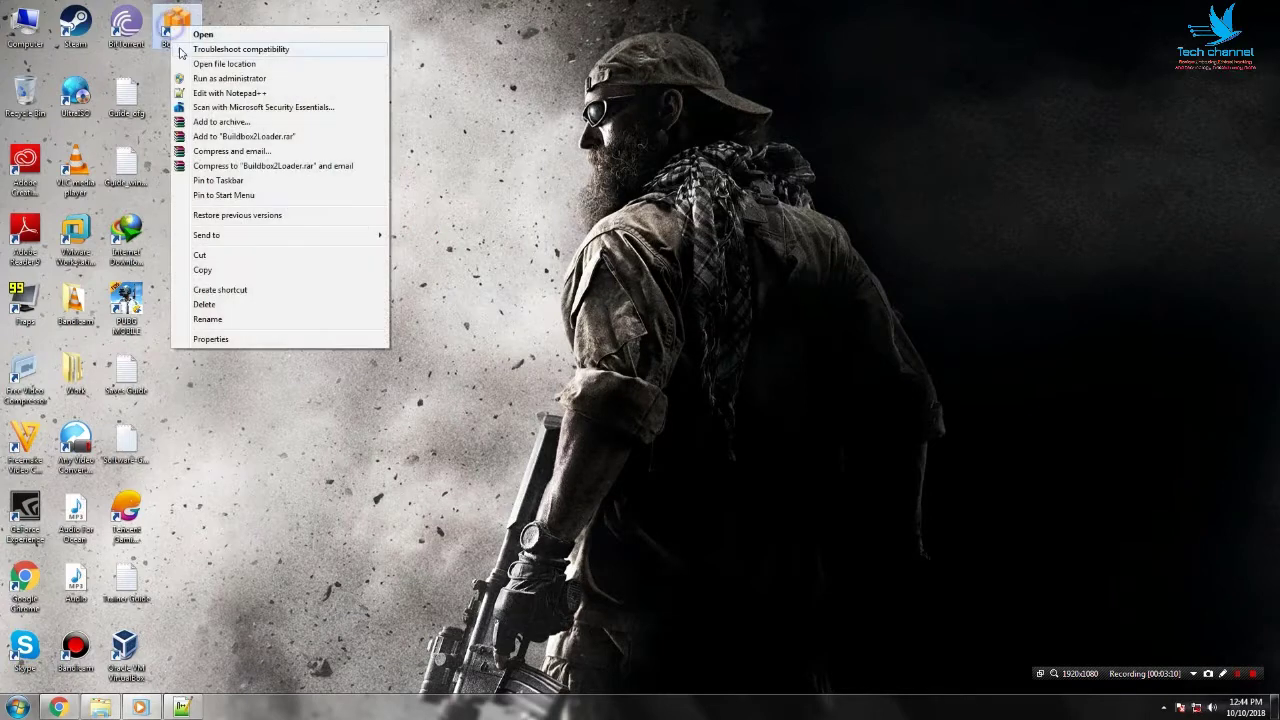
left_click(215, 78)
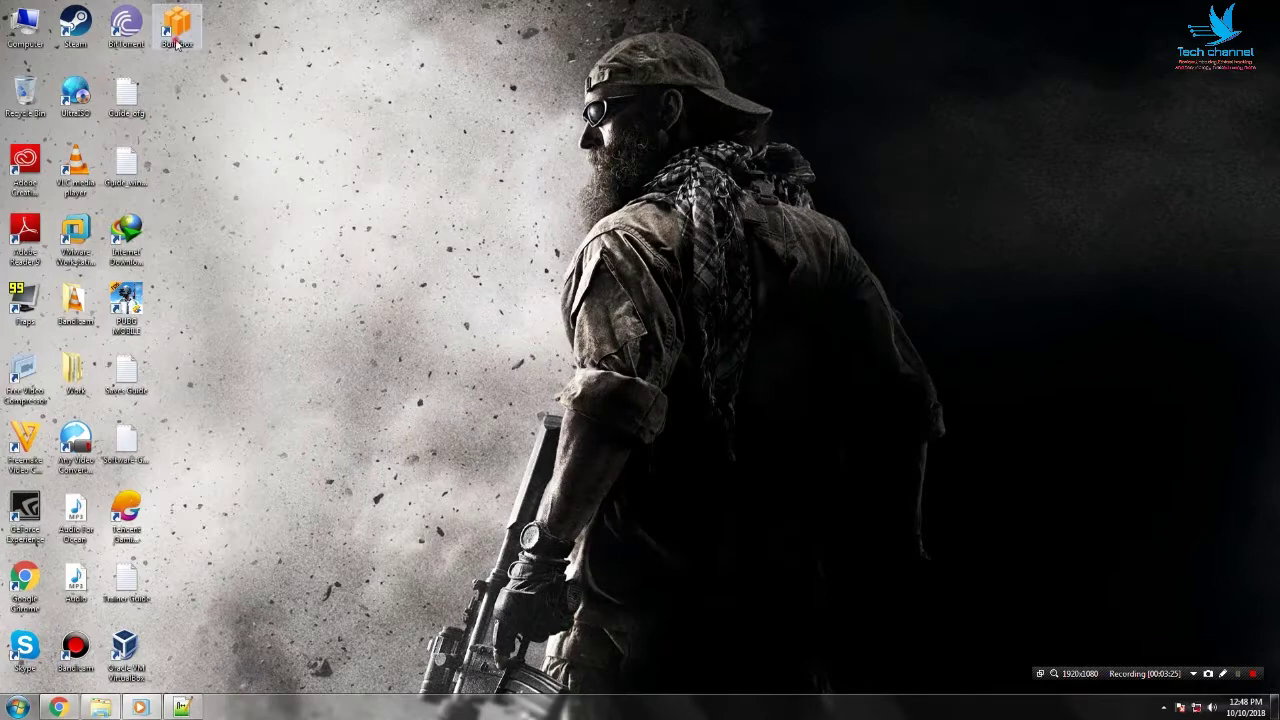
double_click(177, 30)
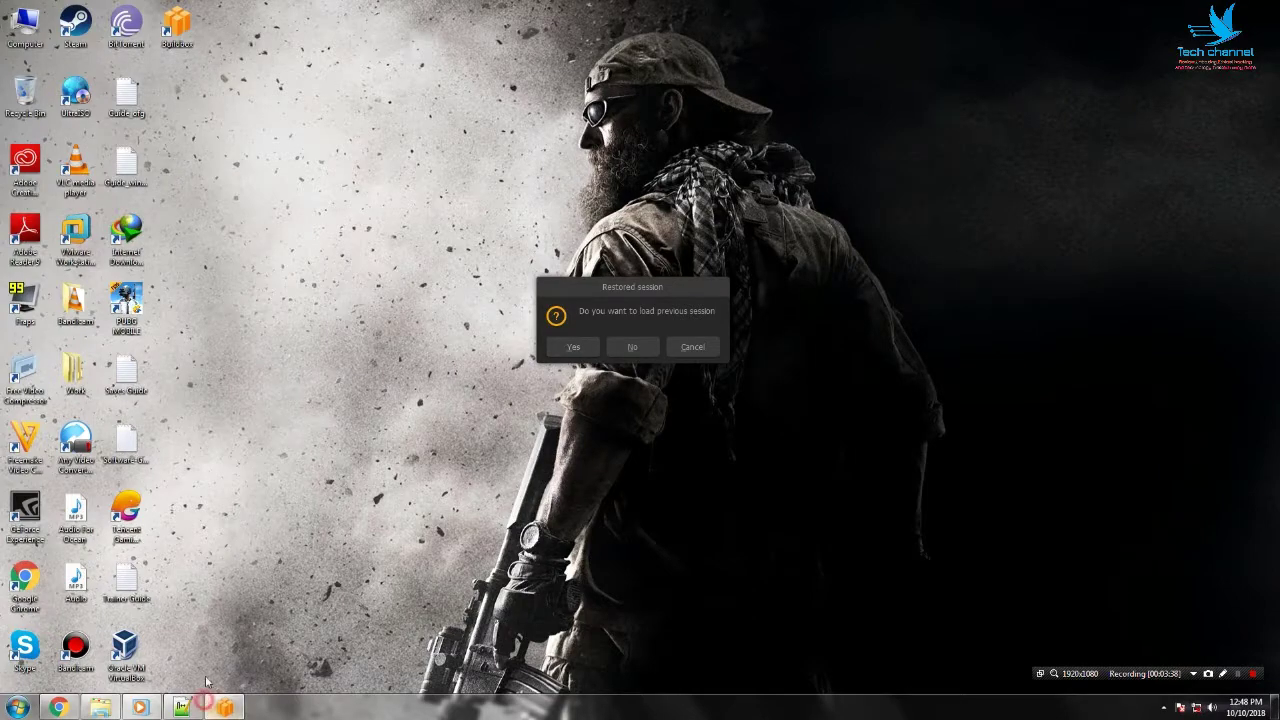
Step: Review the Readme instructions about loading the previous session and sharing the license and modules
left_click(183, 707)
left_click_drag(48, 198, 768, 198)
left_click_drag(48, 240, 708, 260)
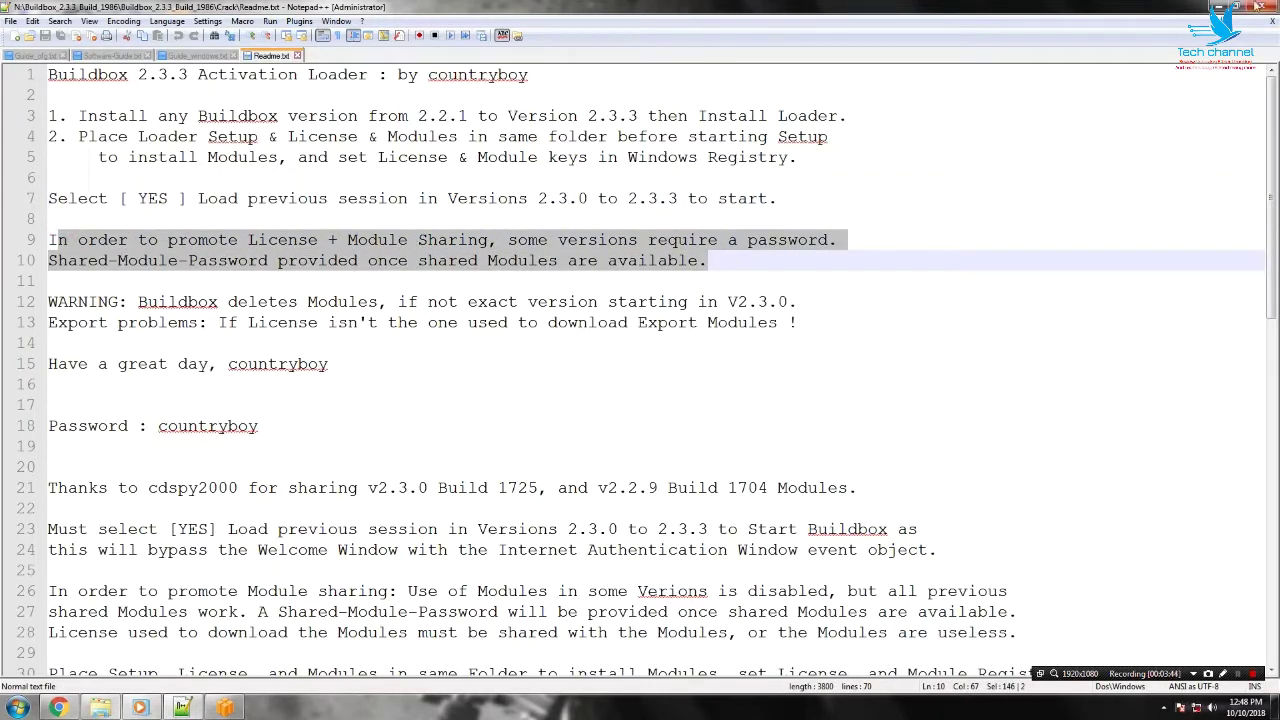
left_click(1219, 6)
Step: Choose to load the previous Buildbox session, acknowledge the restore message and maximize the Buildbox window
left_click(586, 346)
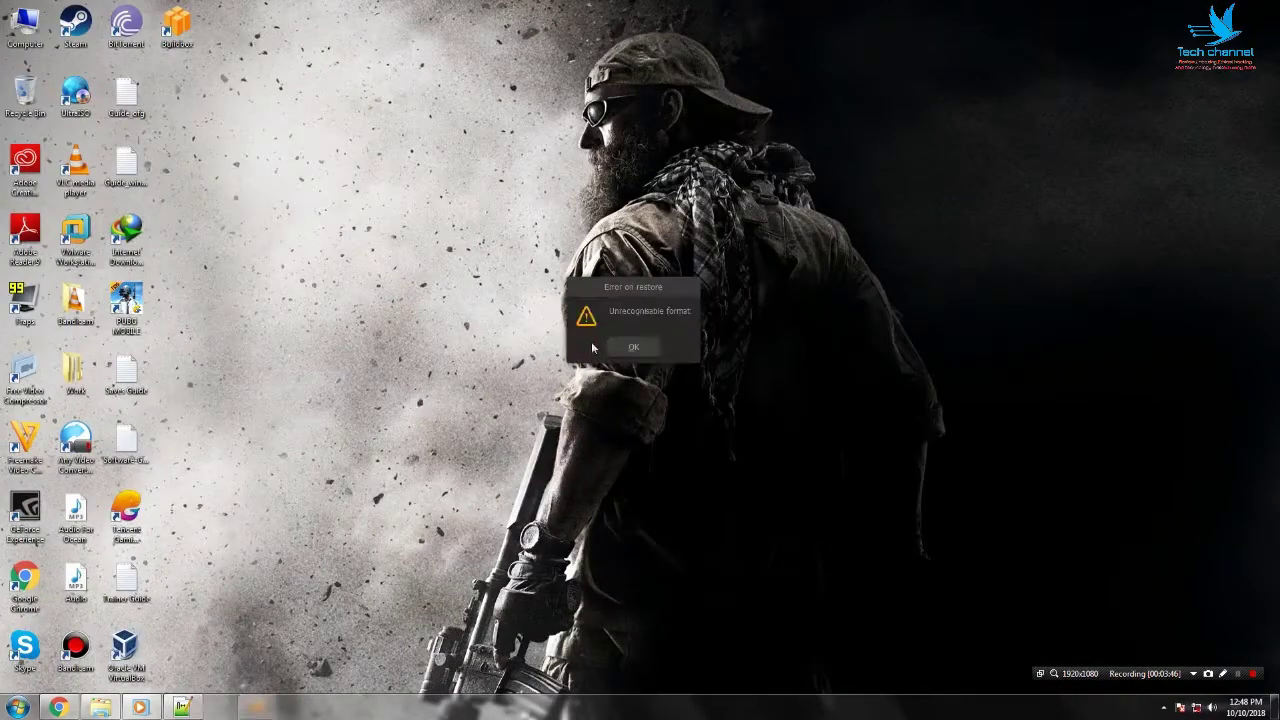
left_click(640, 347)
left_click(398, 92)
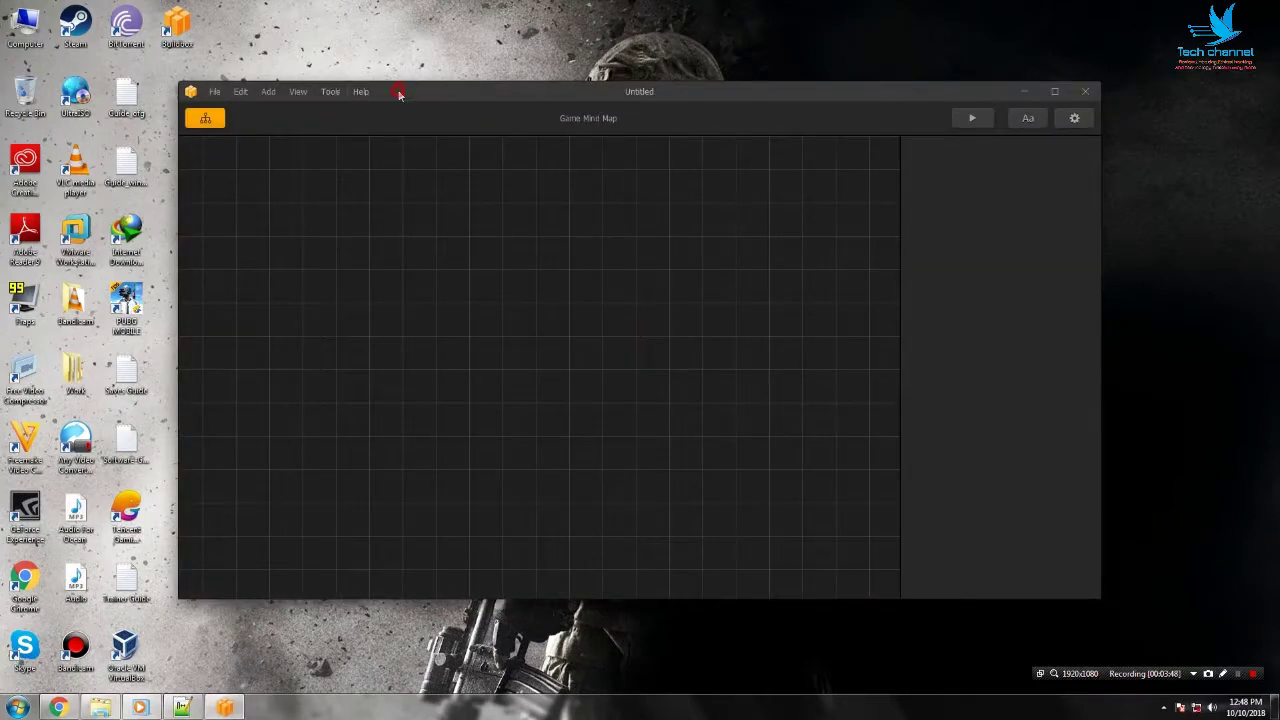
double_click(398, 92)
Step: Check the Buildbox version information in the About BuildBox dialog and close it
left_click(181, 11)
left_click(184, 11)
left_click(188, 12)
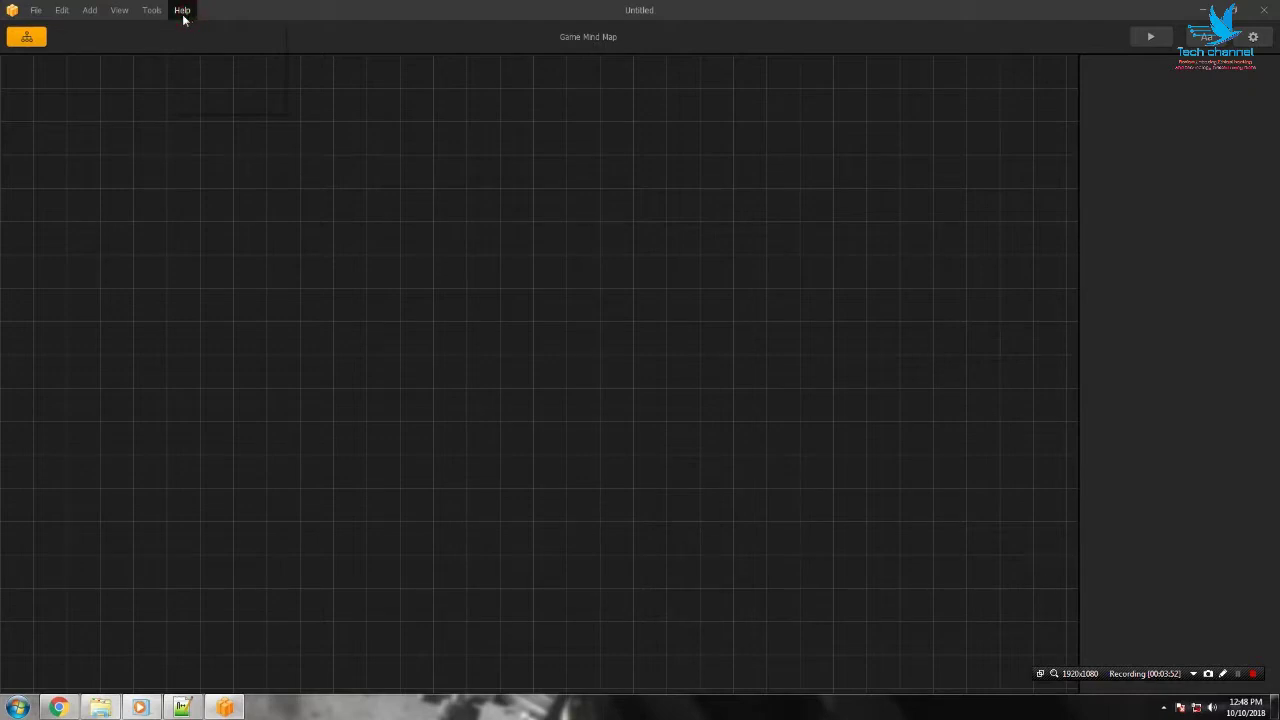
mouse_move(174, 13)
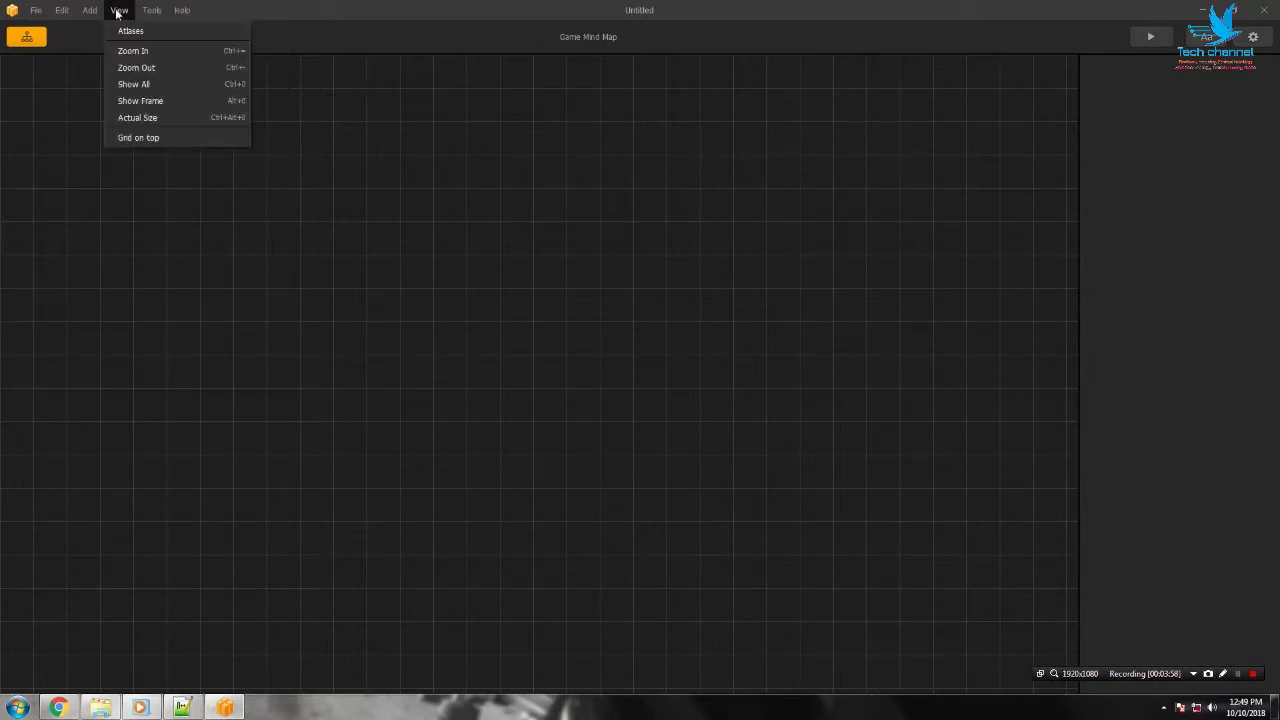
mouse_move(57, 16)
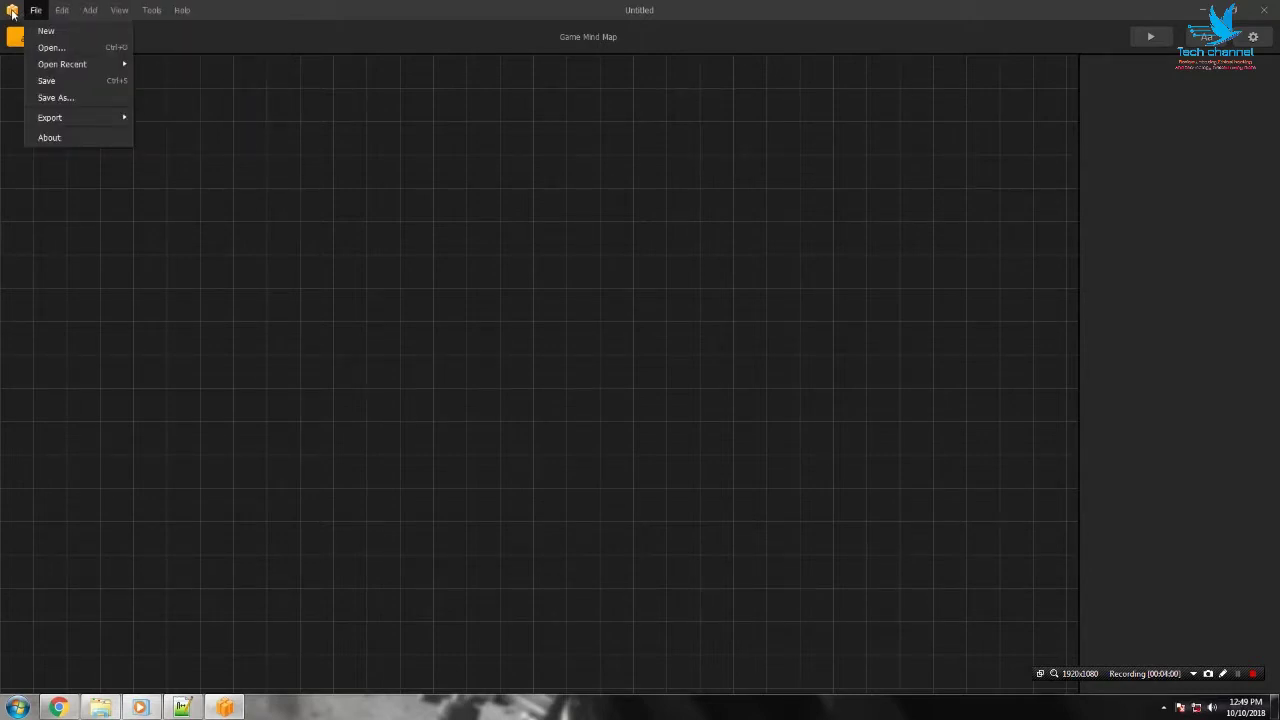
left_click(62, 136)
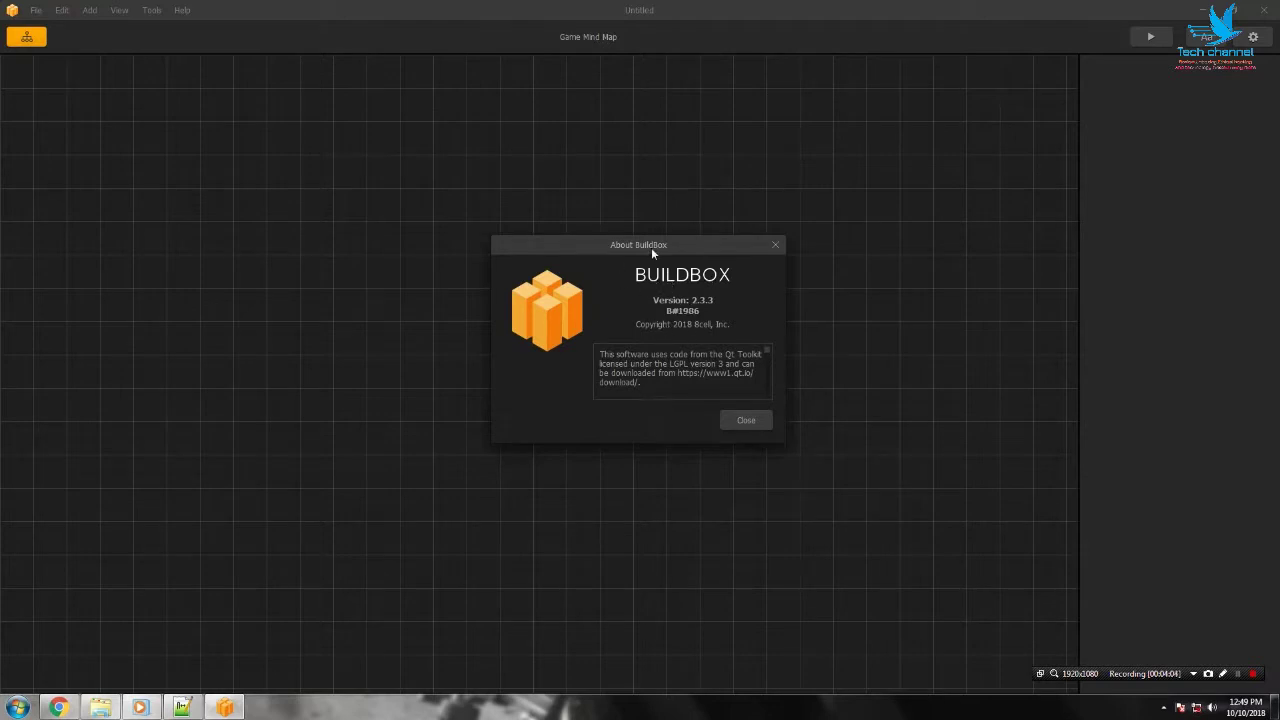
left_click(754, 420)
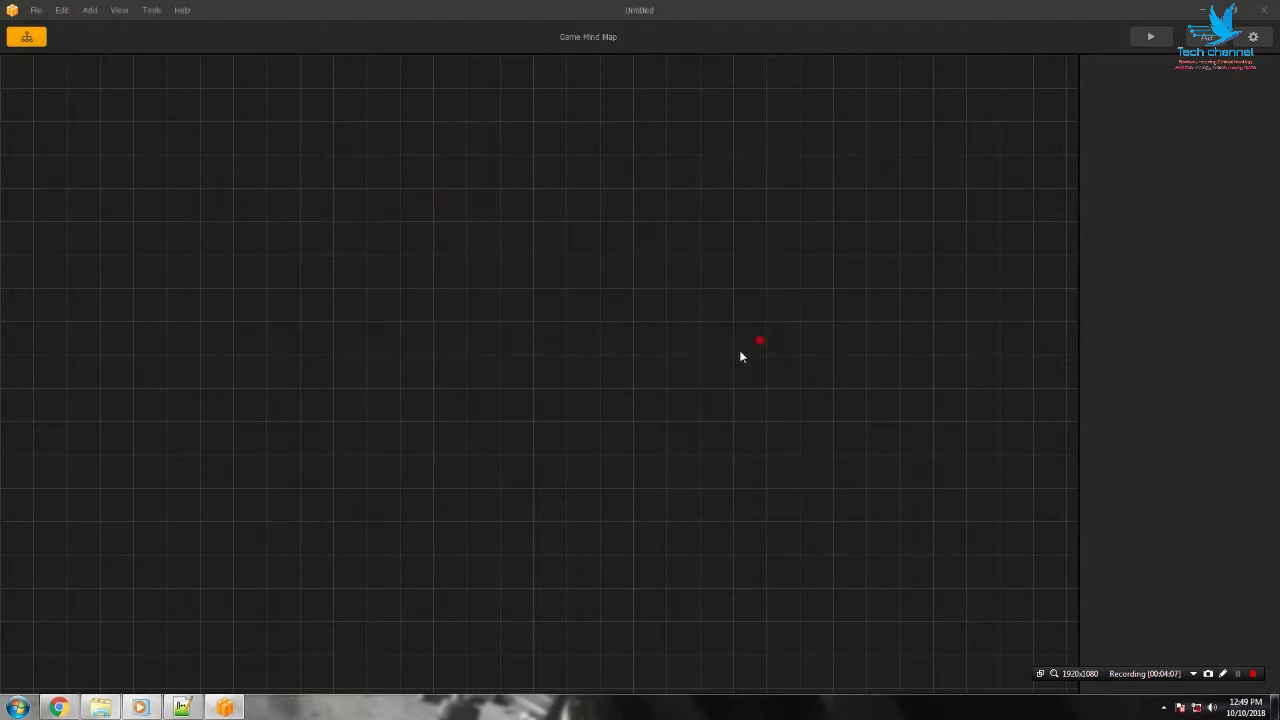
Step: Look through the General, Controllers and Advertisements pages of the Project Settings
left_click(1252, 37)
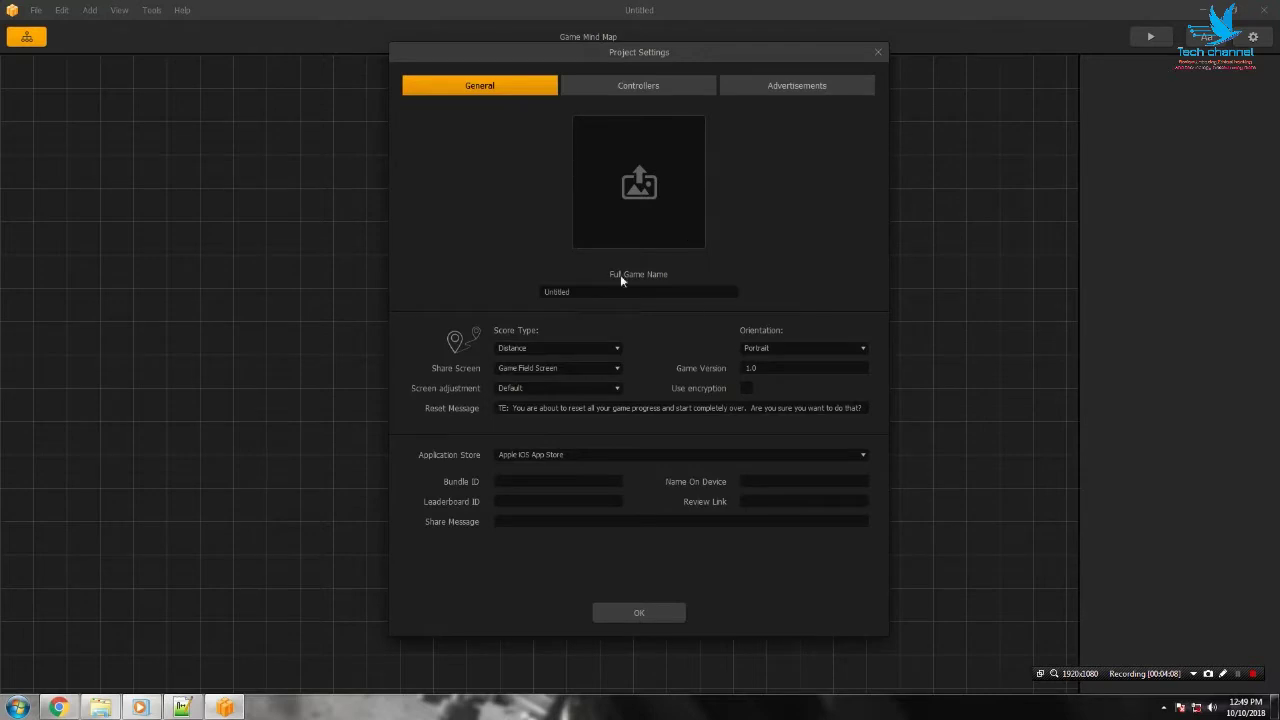
left_click(651, 86)
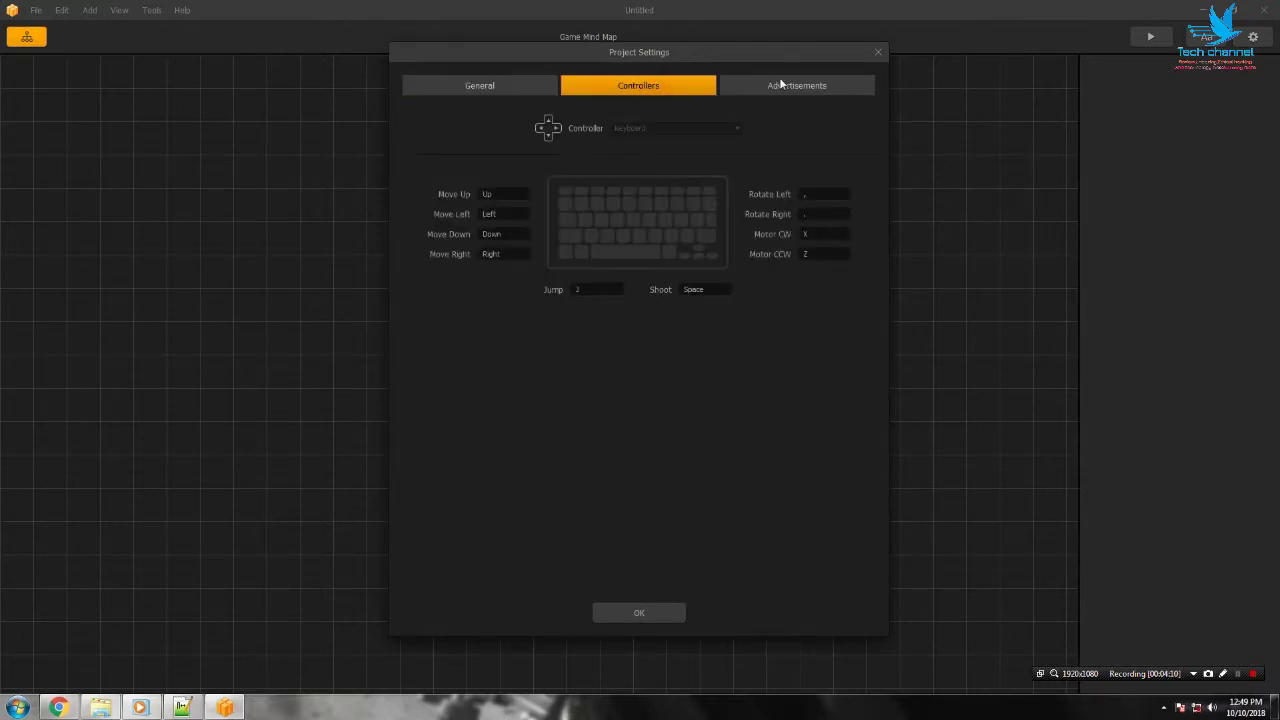
left_click(786, 80)
left_click(501, 89)
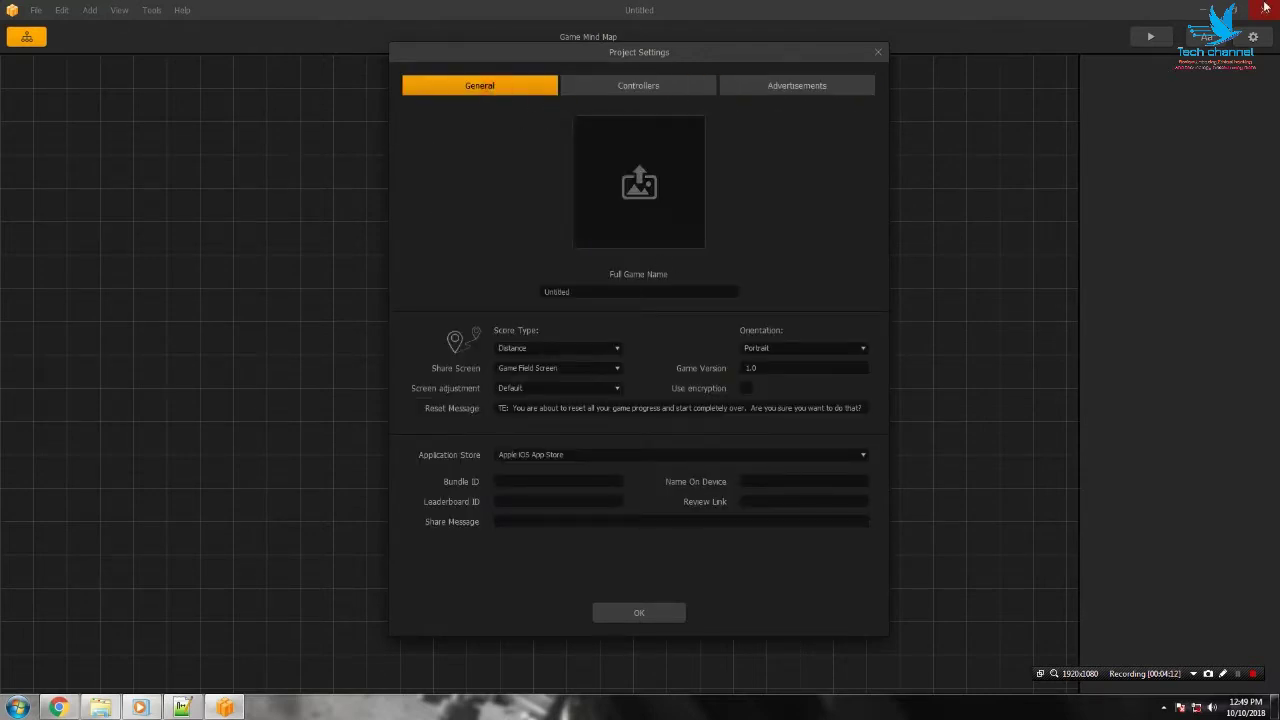
Step: Close the Project Settings and exit Buildbox without saving the untitled project
left_click(877, 53)
left_click(1265, 8)
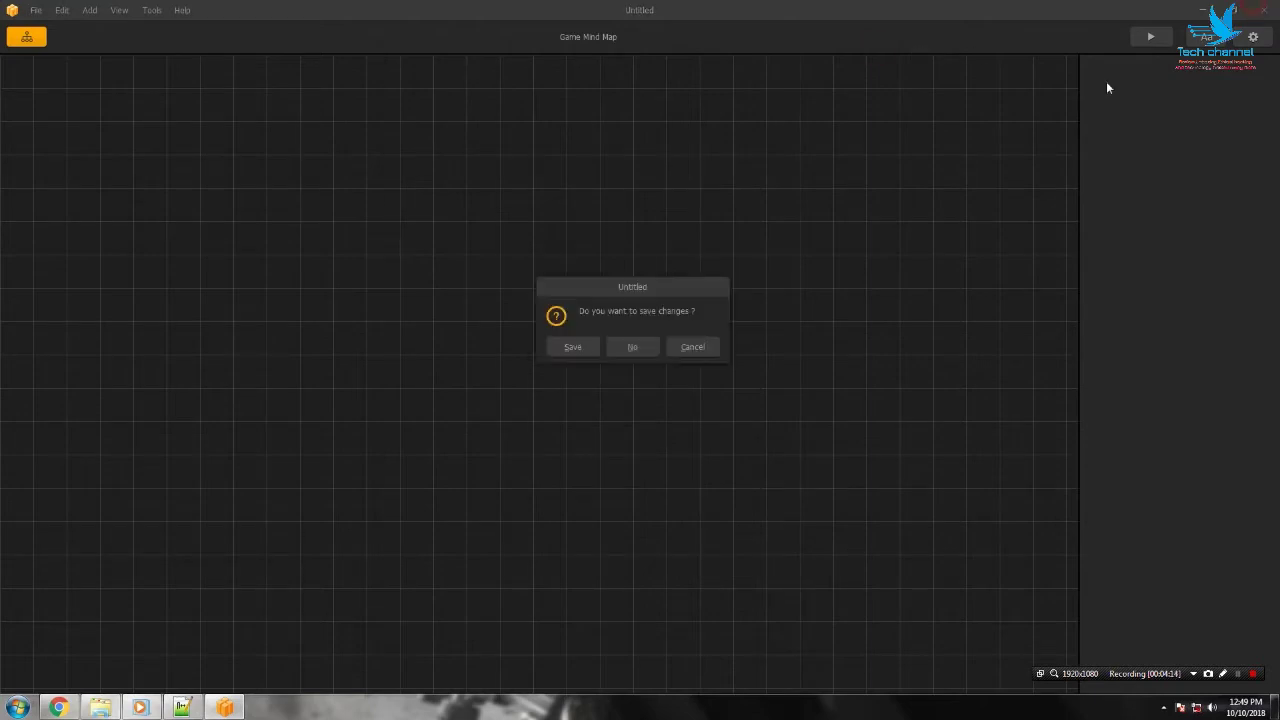
left_click(632, 347)
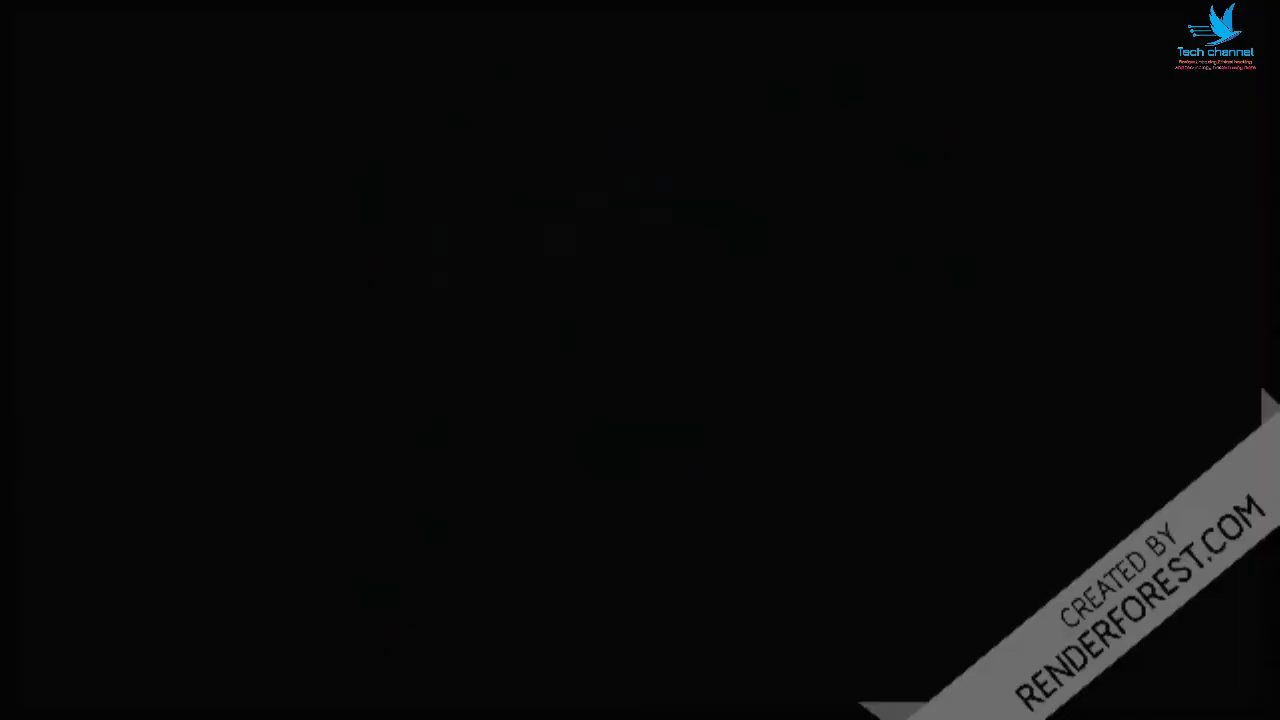